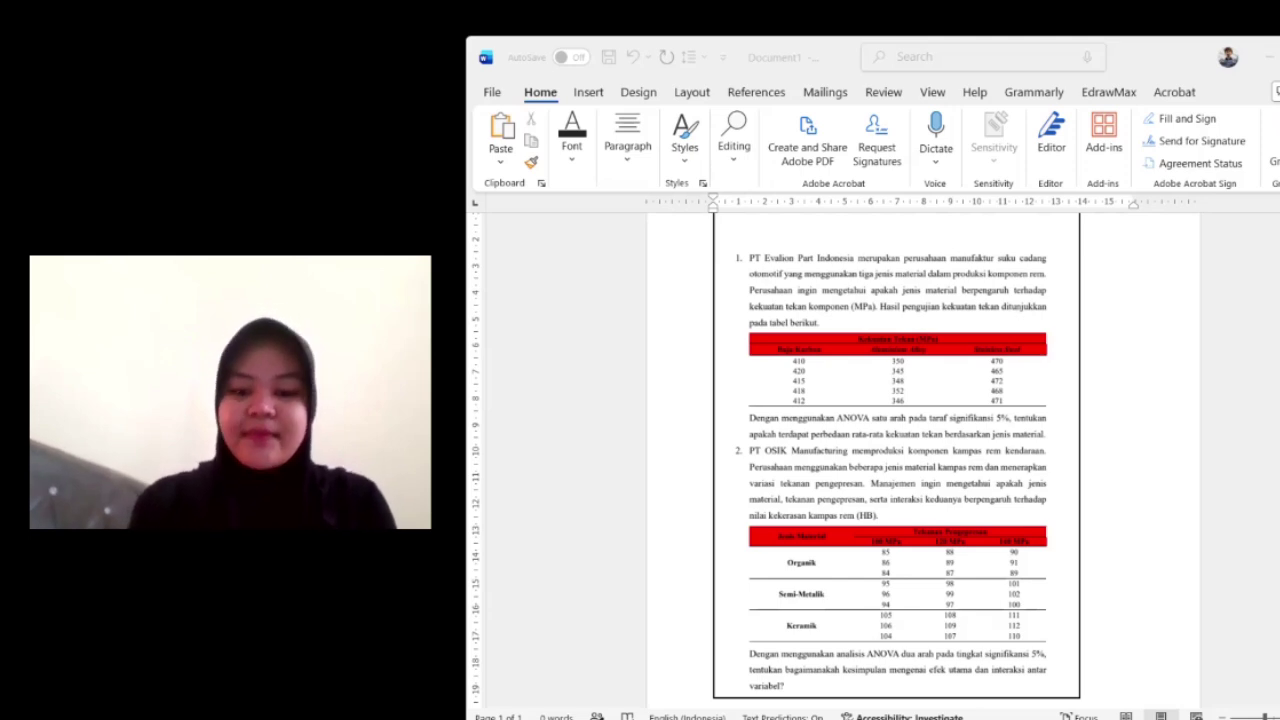
Switch to the Excel workbook and review the Material and Kekuatan Tekan(Mpa) columns on Sheet1.
key("alt+Tab")
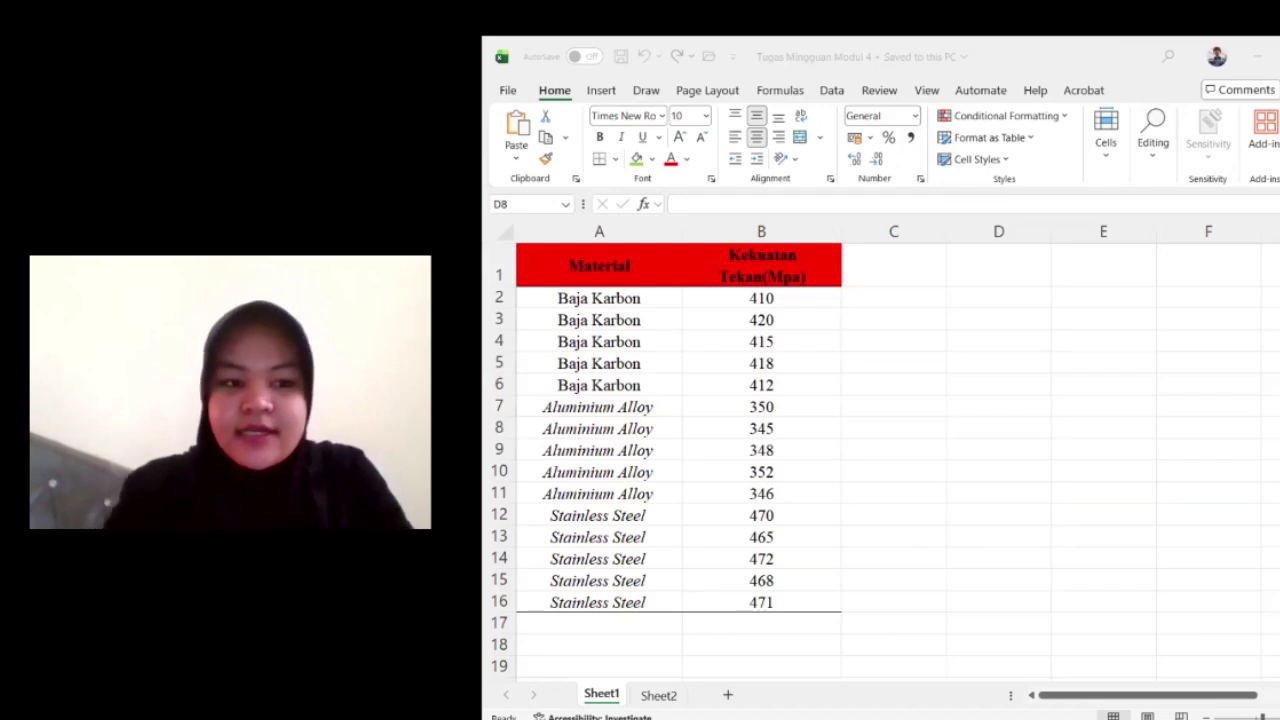
left_click(749, 449)
left_click(625, 265)
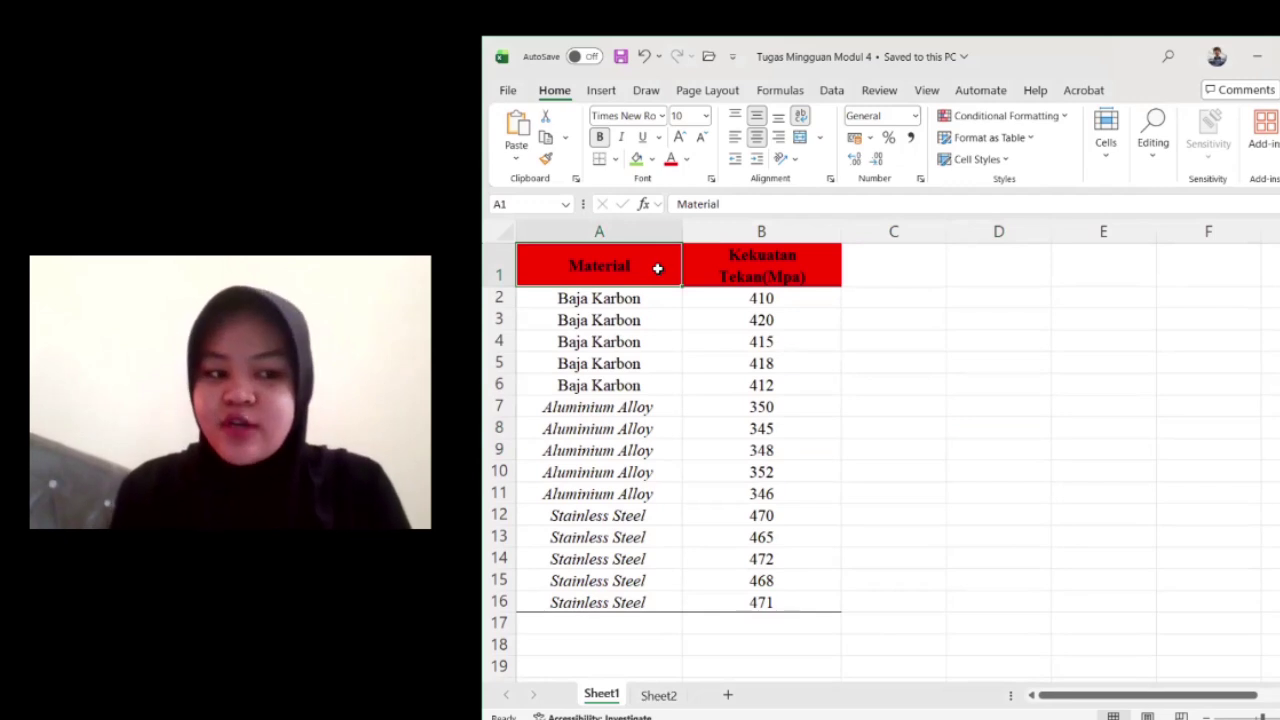
left_click(761, 297)
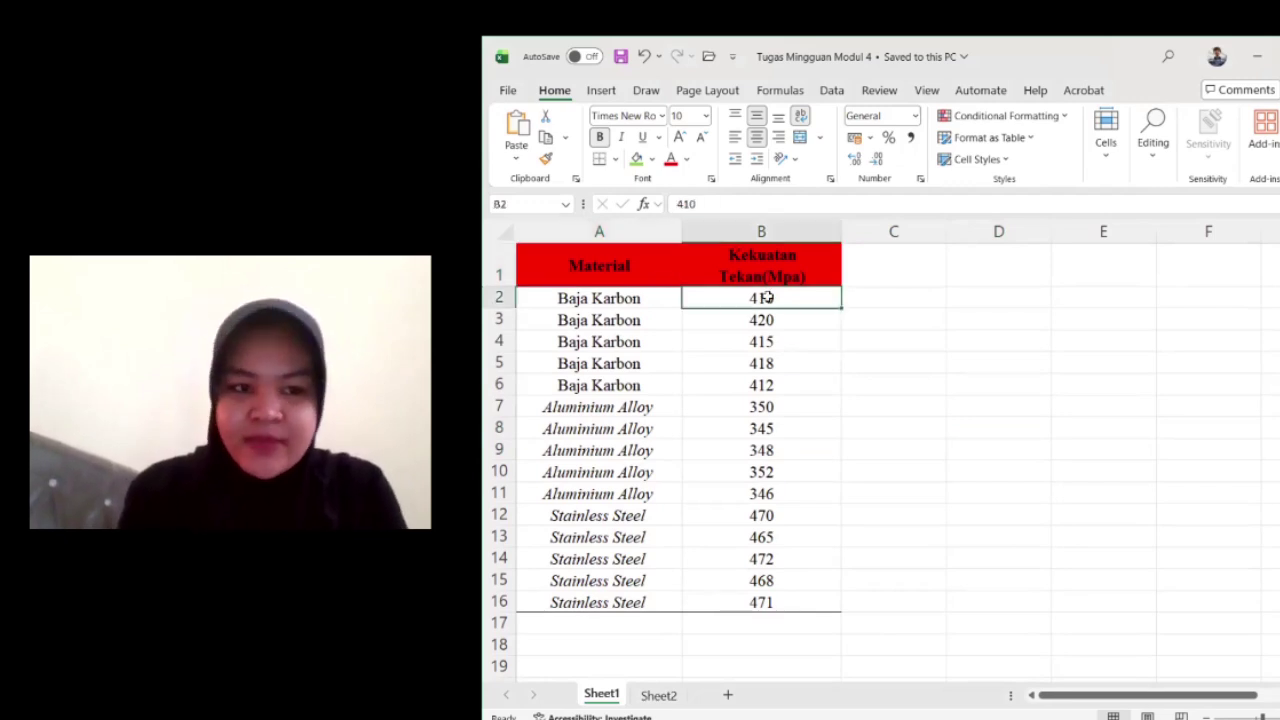
left_click(628, 268)
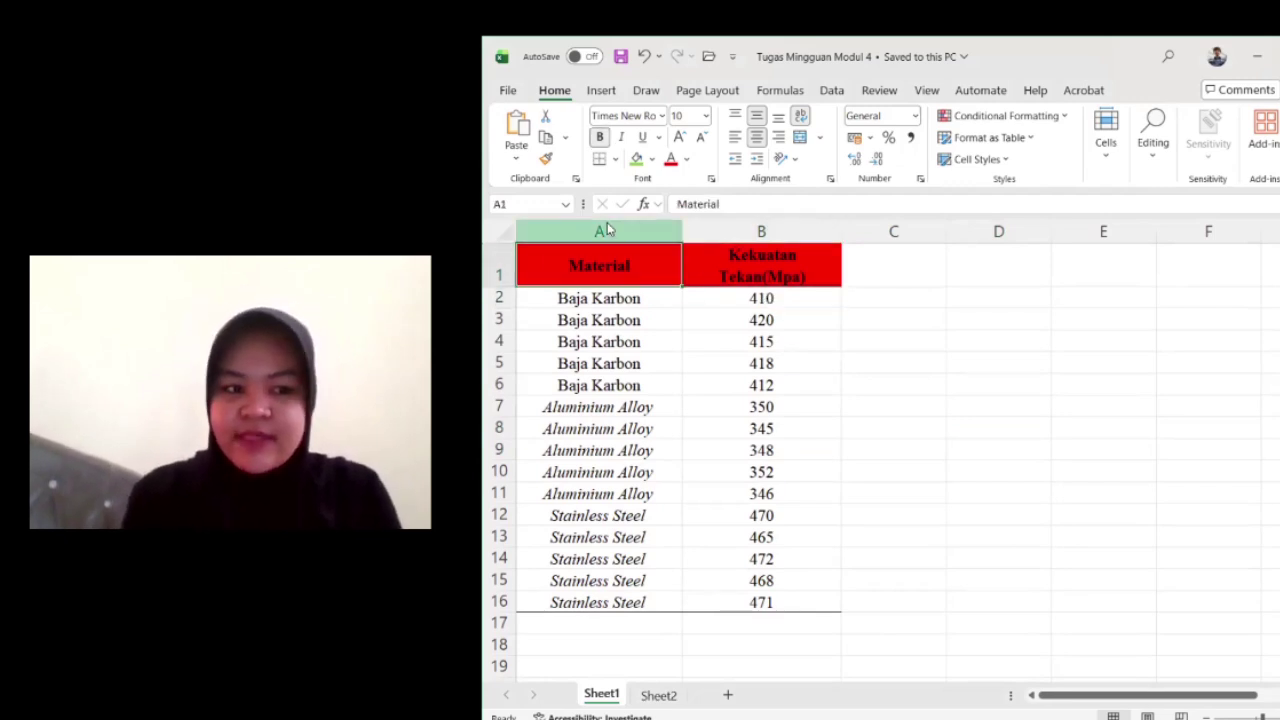
left_click(606, 298)
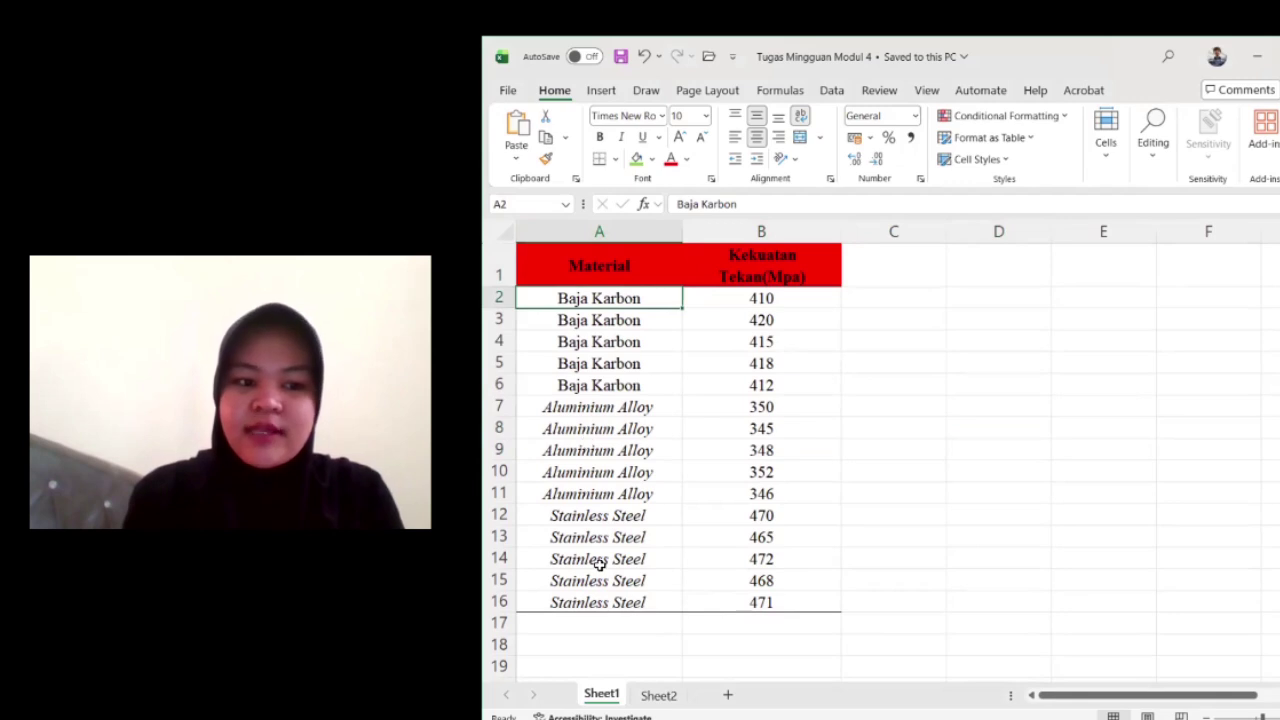
left_click(784, 301)
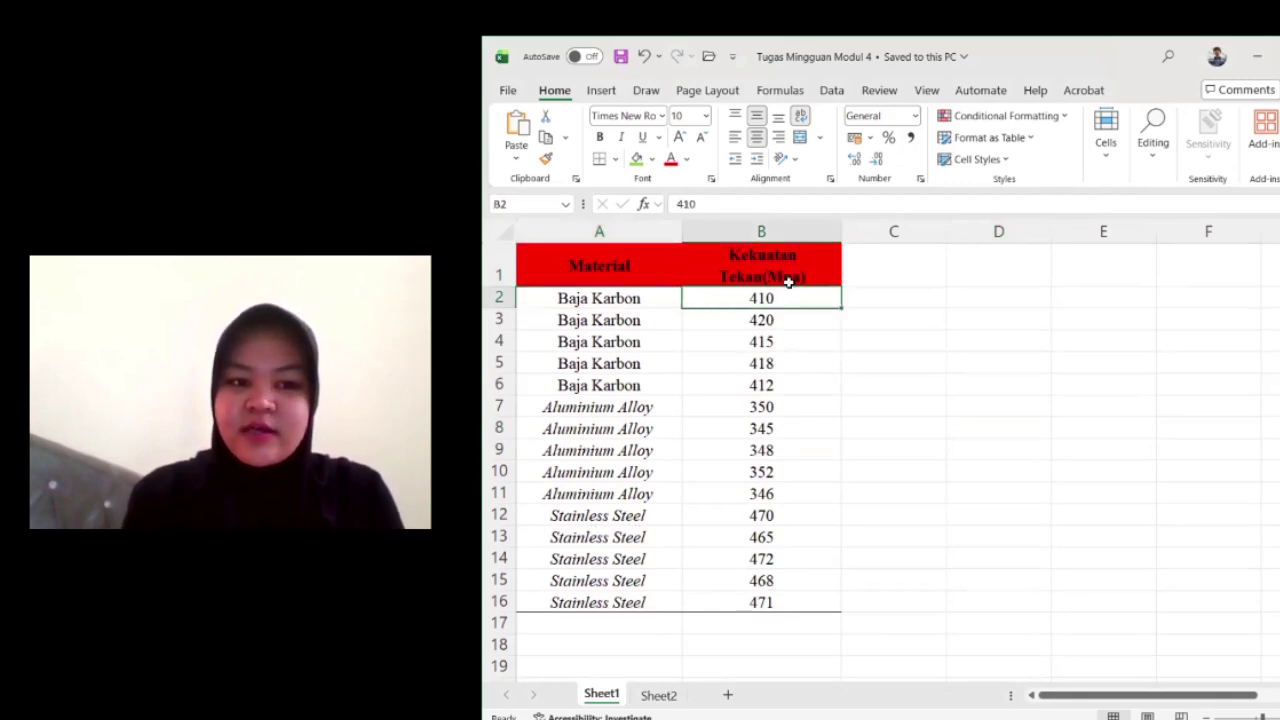
Open Sheet2 and look over the full Material, Tekanan (Mpa) and Kekerasan data table.
left_click(656, 696)
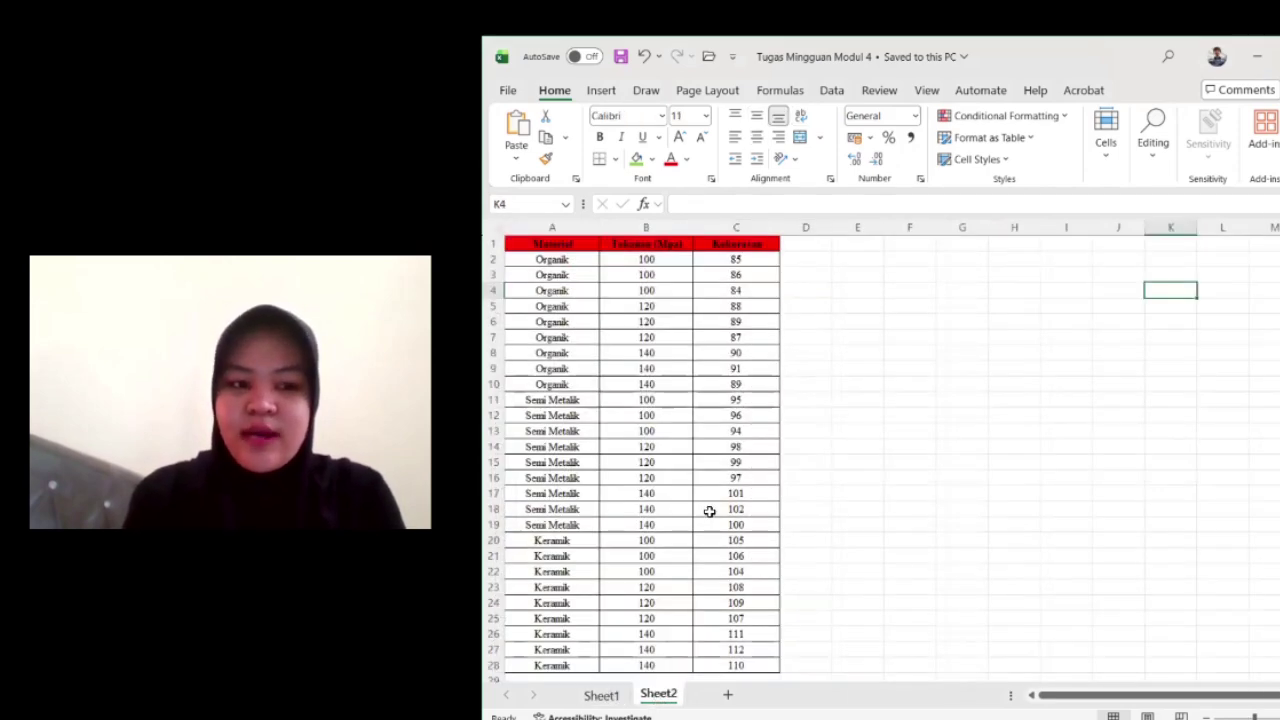
scroll(709, 512, "down", 1)
scroll(709, 512, "up", 2)
scroll(709, 512, "down", 1)
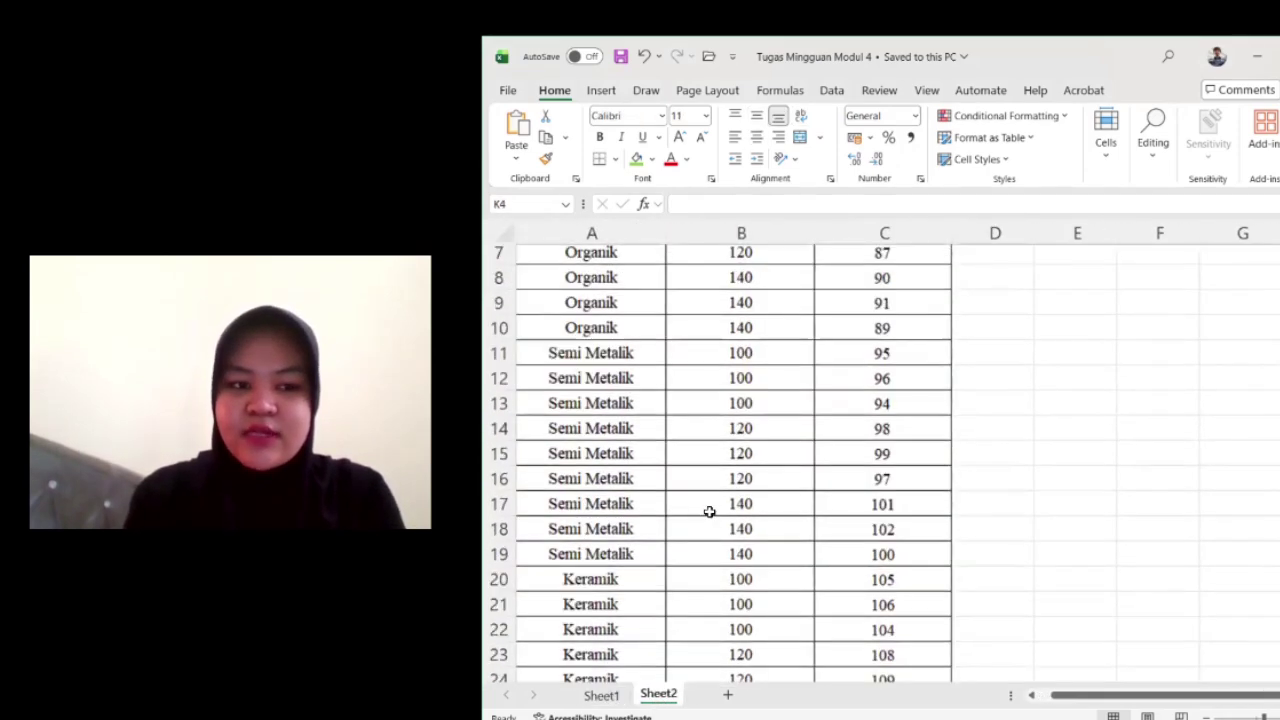
scroll(709, 512, "down", 5)
scroll(700, 500, "up", 2)
scroll(639, 454, "left", 2)
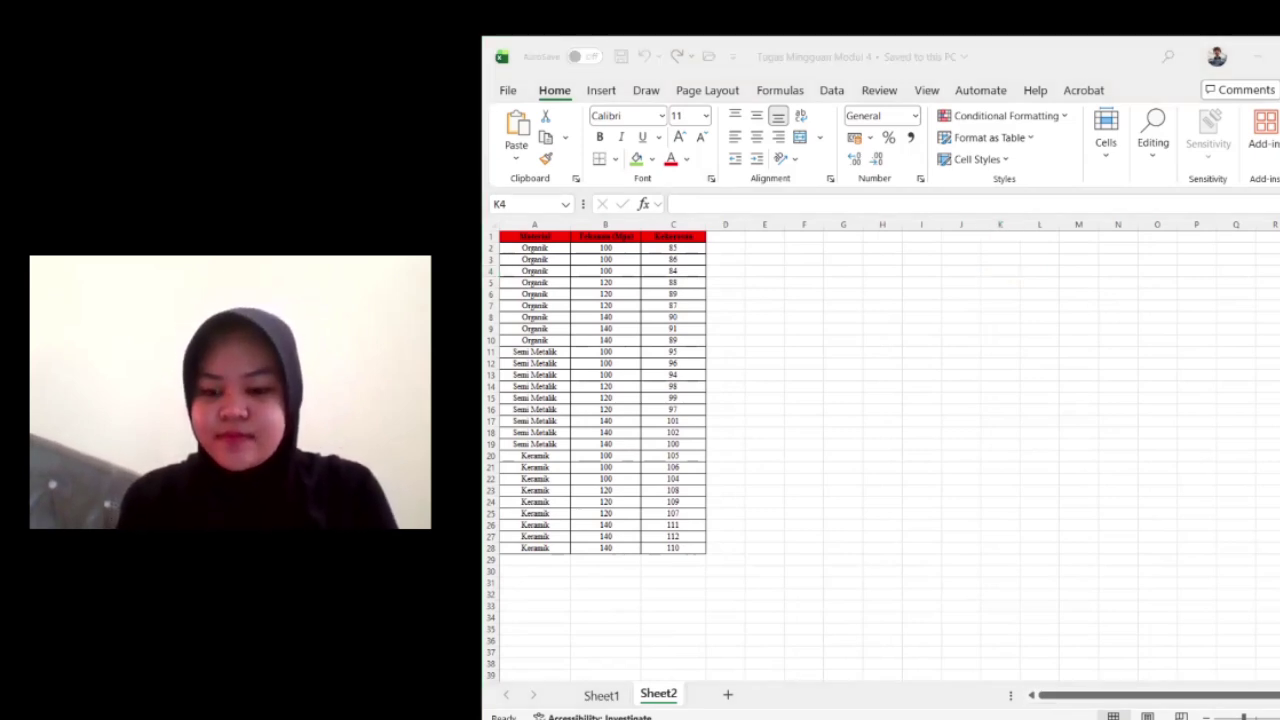
Switch to RStudio, enlarge the console area and read through the SOAL 1 one-way ANOVA code in the script.
key("alt+Tab")
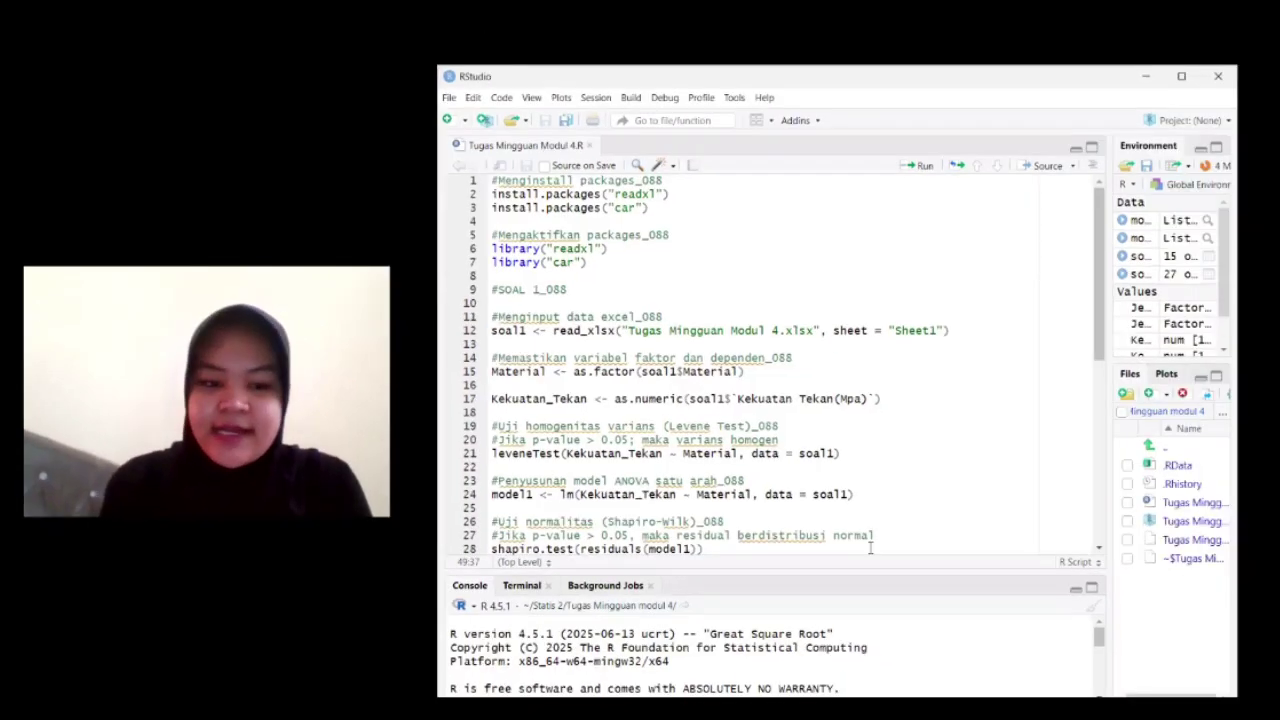
left_click_drag(865, 573, 857, 477)
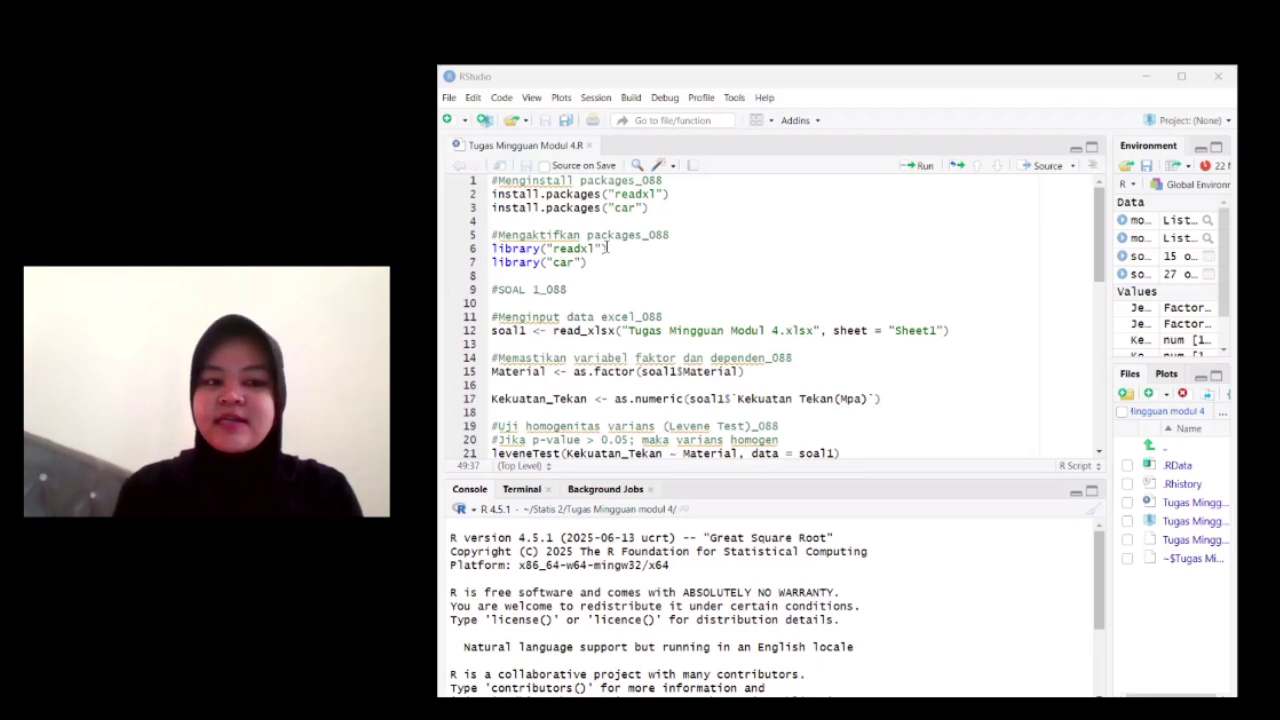
scroll(554, 271, "down", 1)
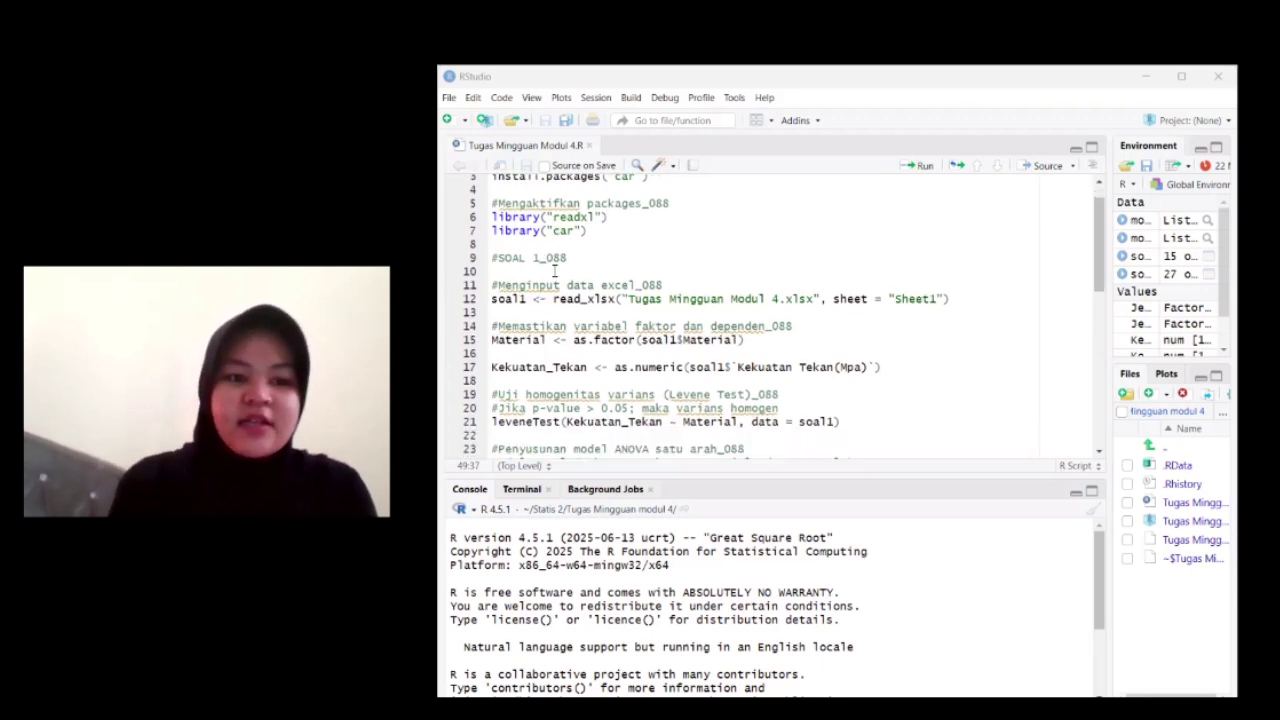
scroll(554, 271, "down", 2)
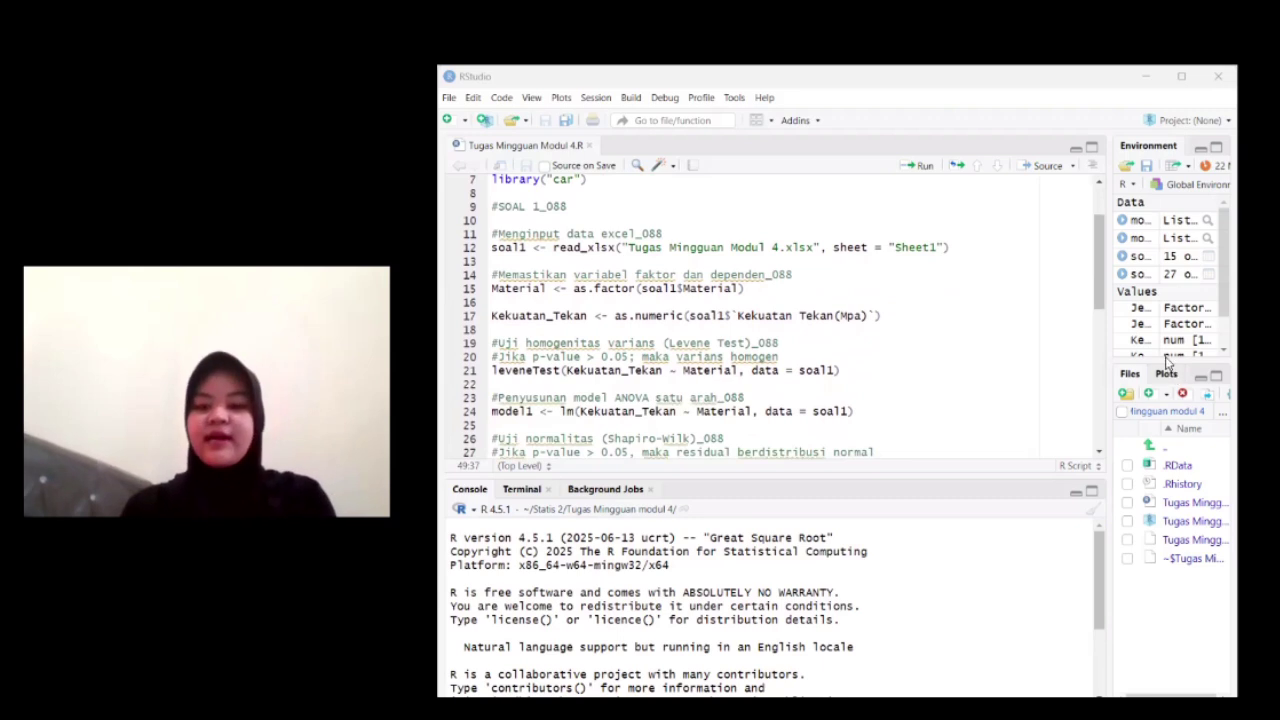
scroll(563, 277, "down", 1)
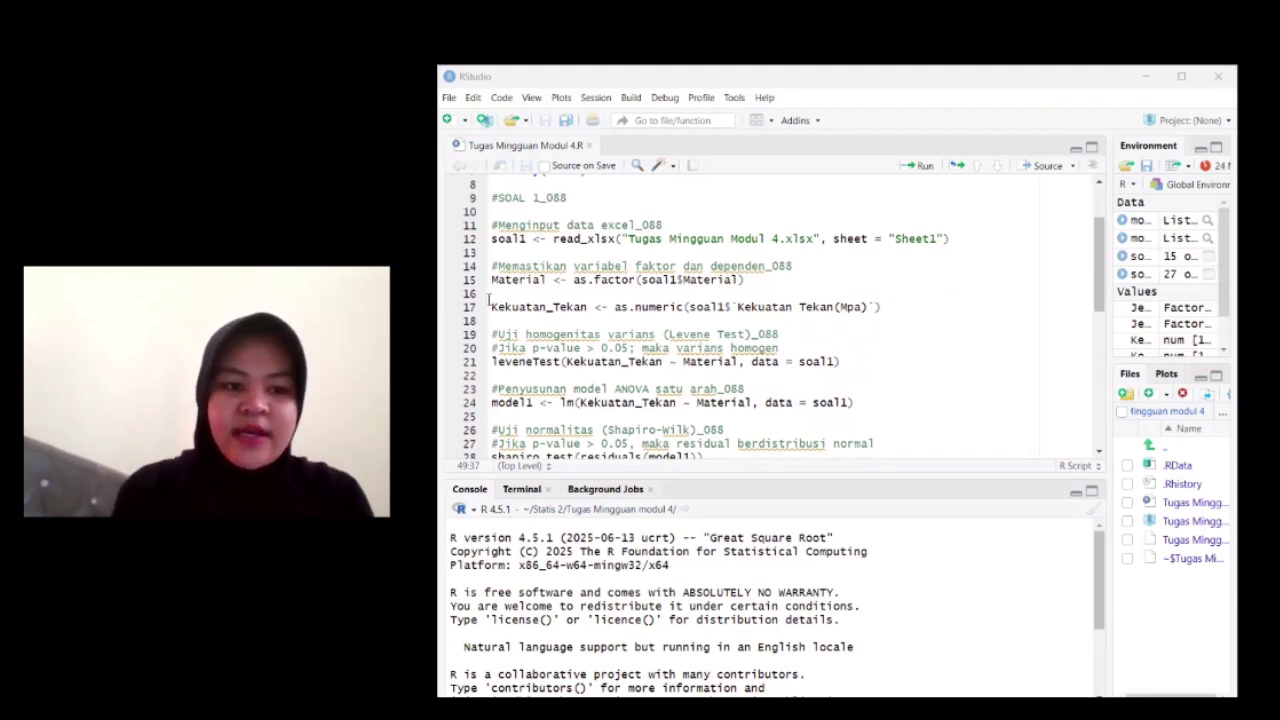
scroll(541, 319, "down", 1)
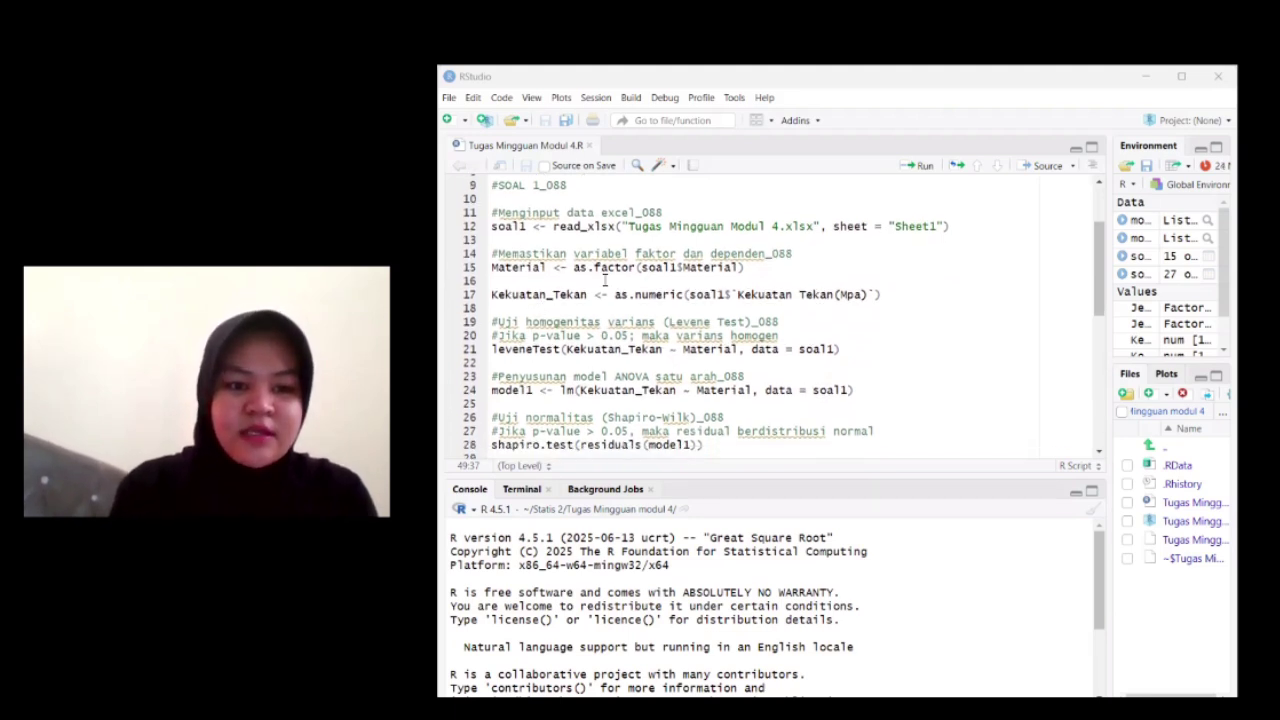
scroll(613, 312, "down", 1)
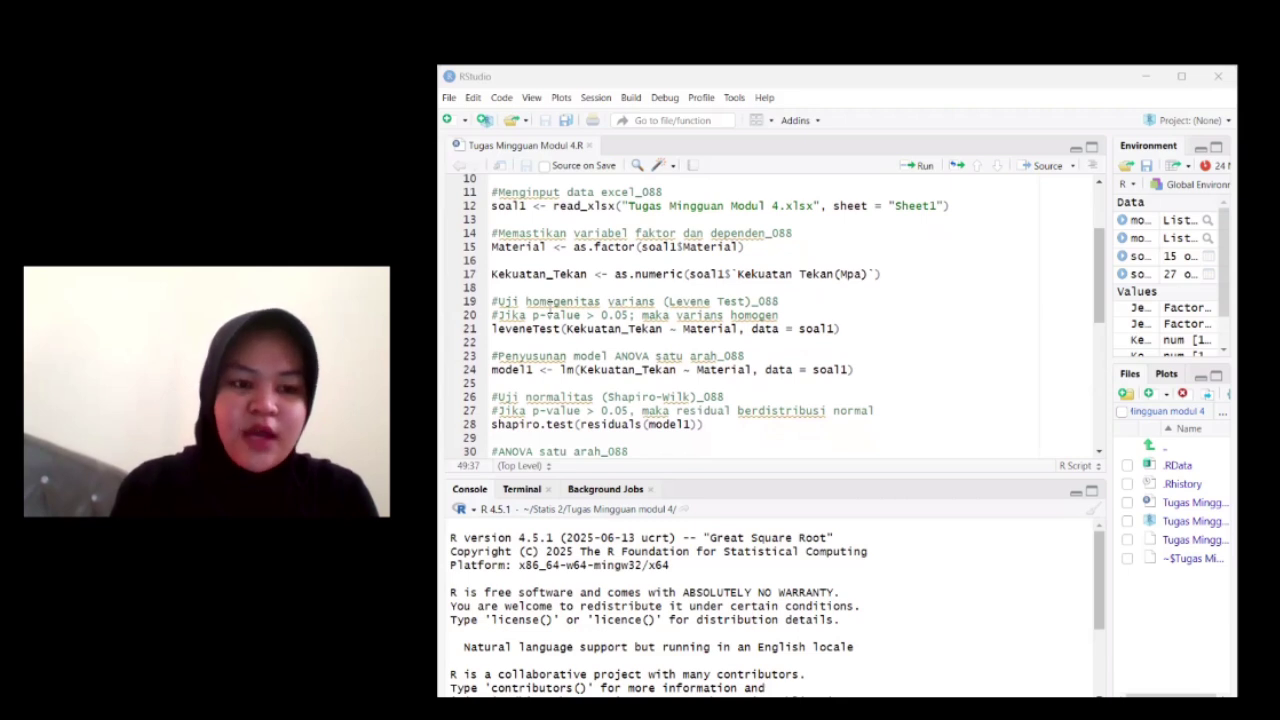
scroll(551, 310, "down", 1)
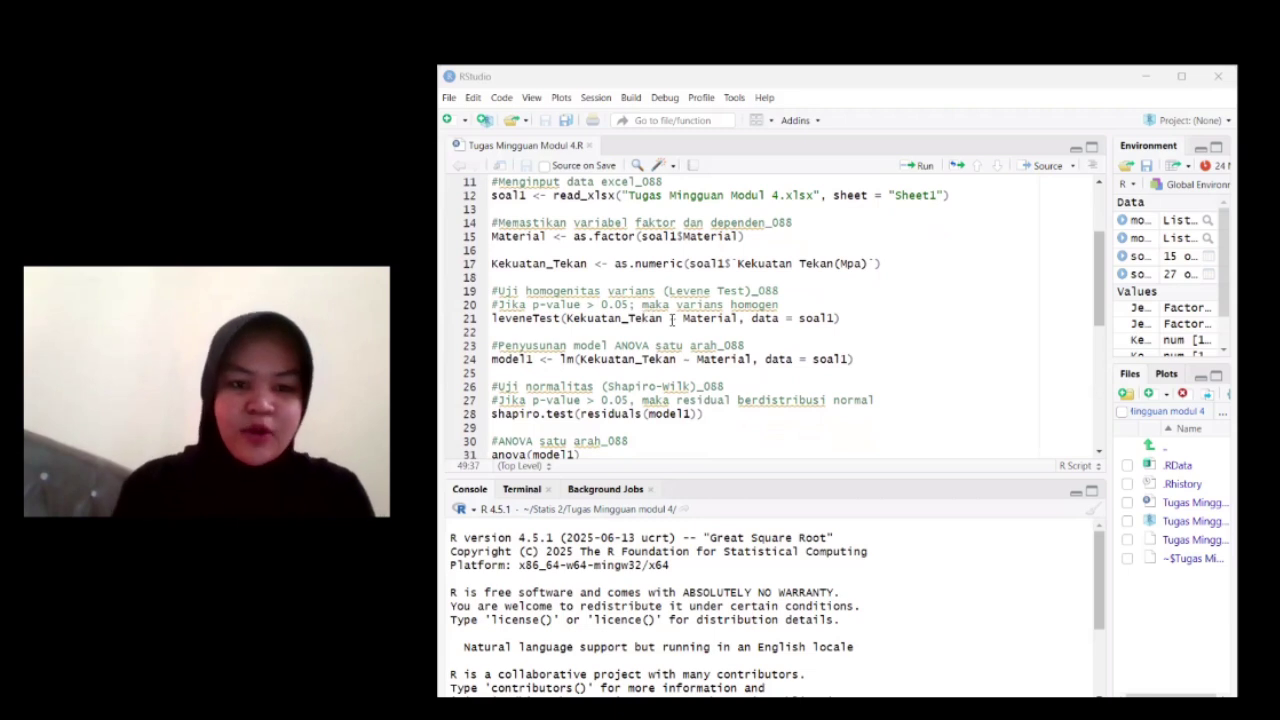
scroll(602, 371, "down", 2)
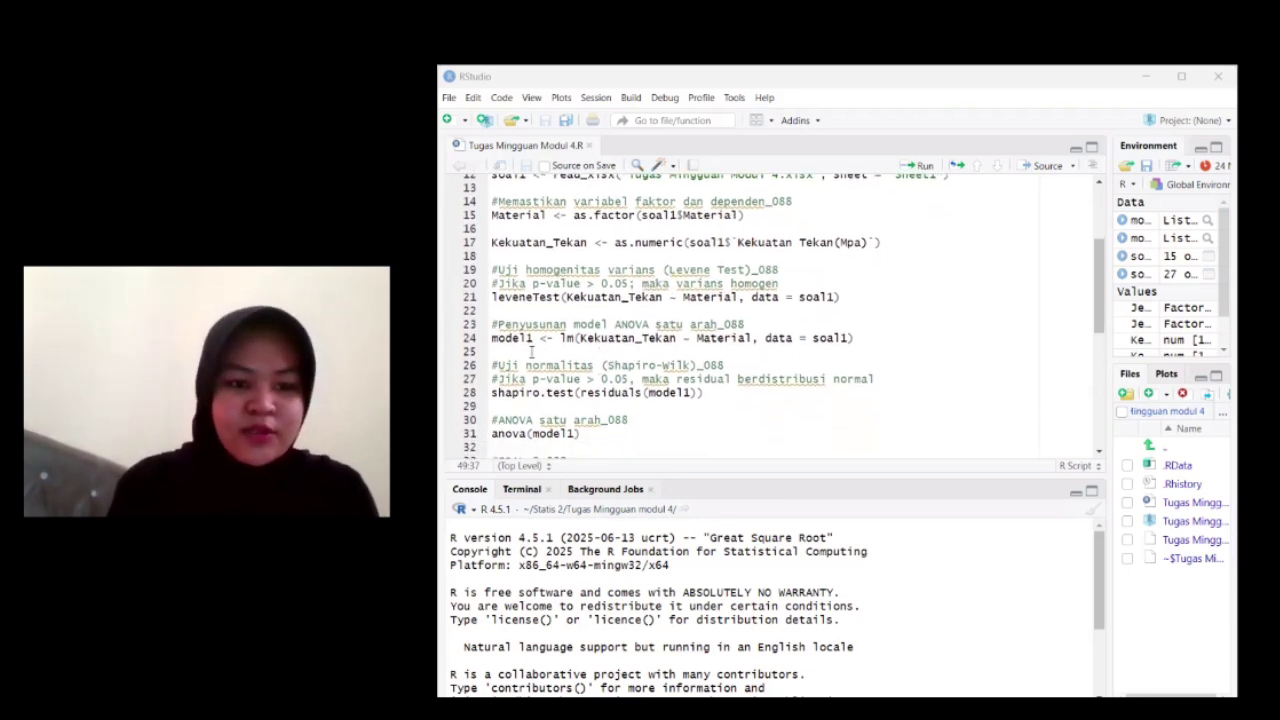
scroll(545, 348, "down", 2)
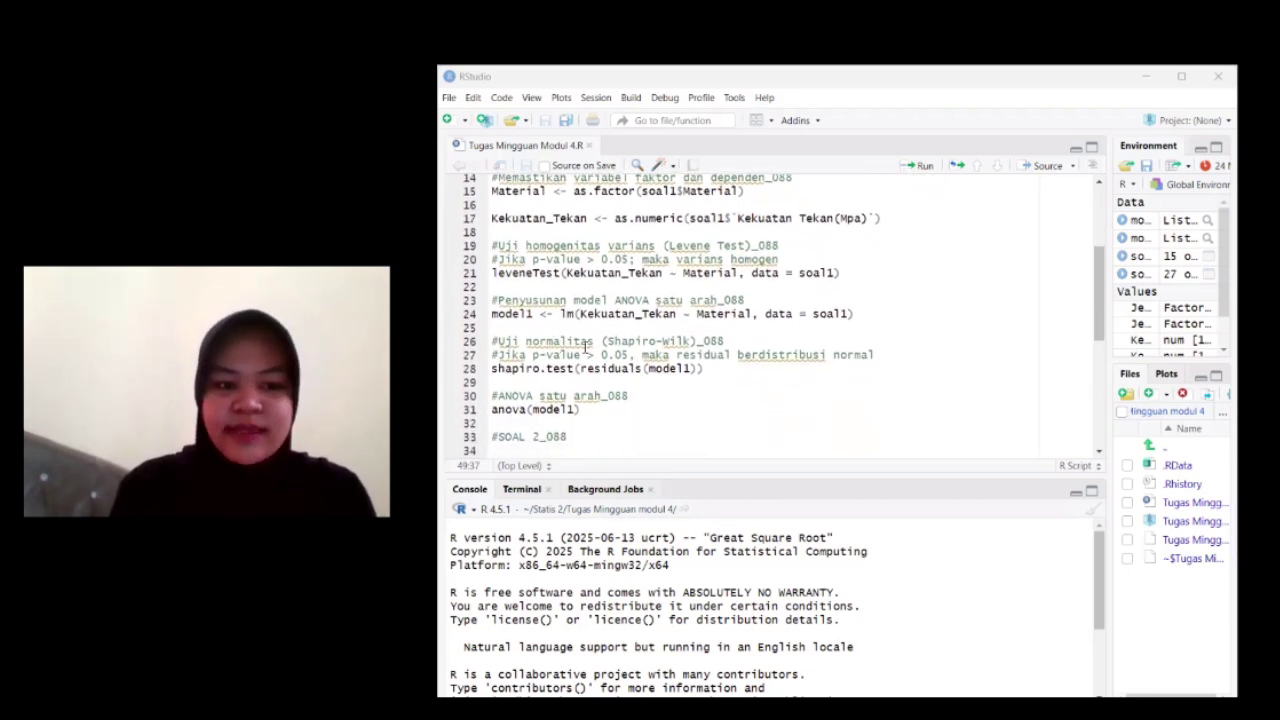
scroll(565, 348, "down", 3)
scroll(570, 348, "down", 2)
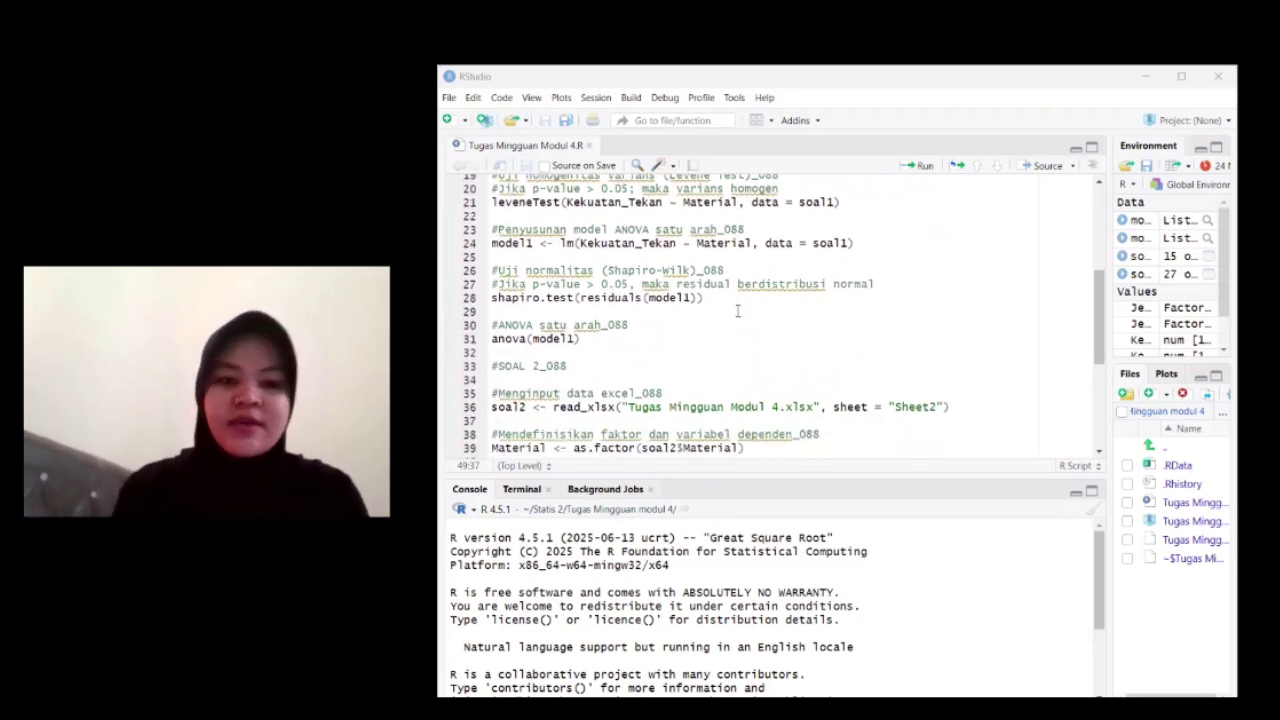
scroll(548, 330, "up", 3)
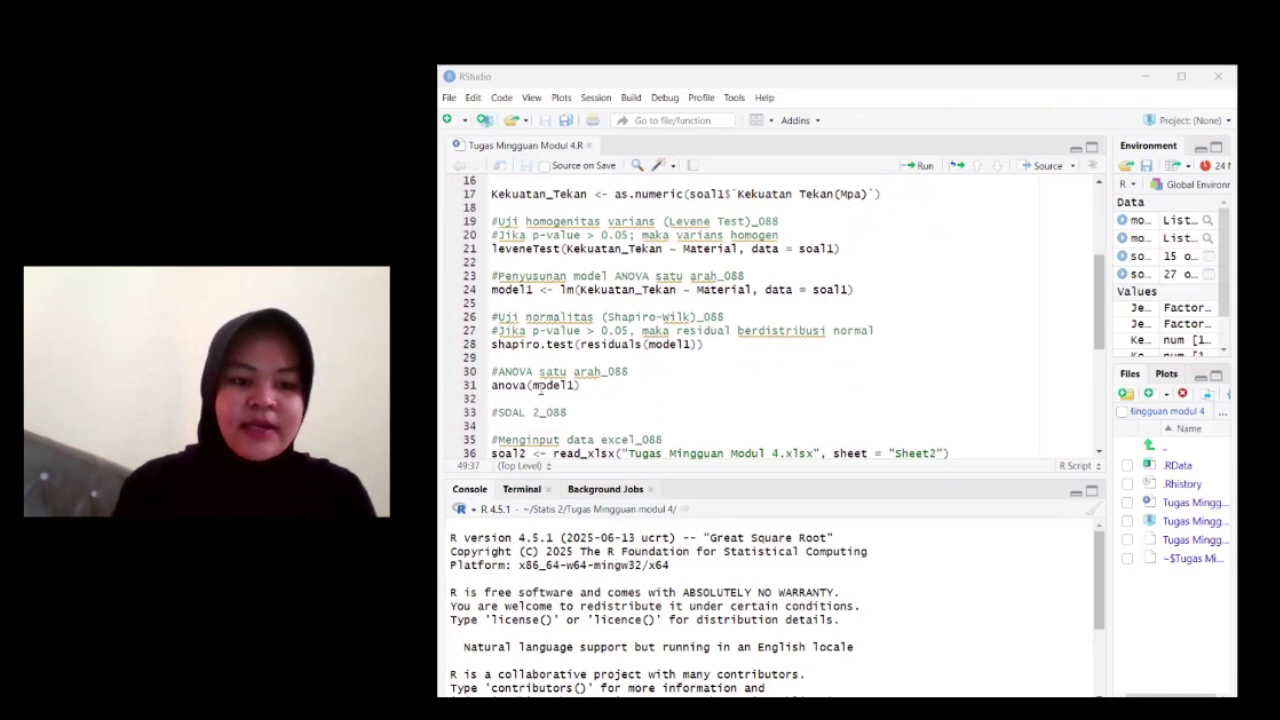
scroll(658, 300, "up", 5)
scroll(658, 300, "up", 3)
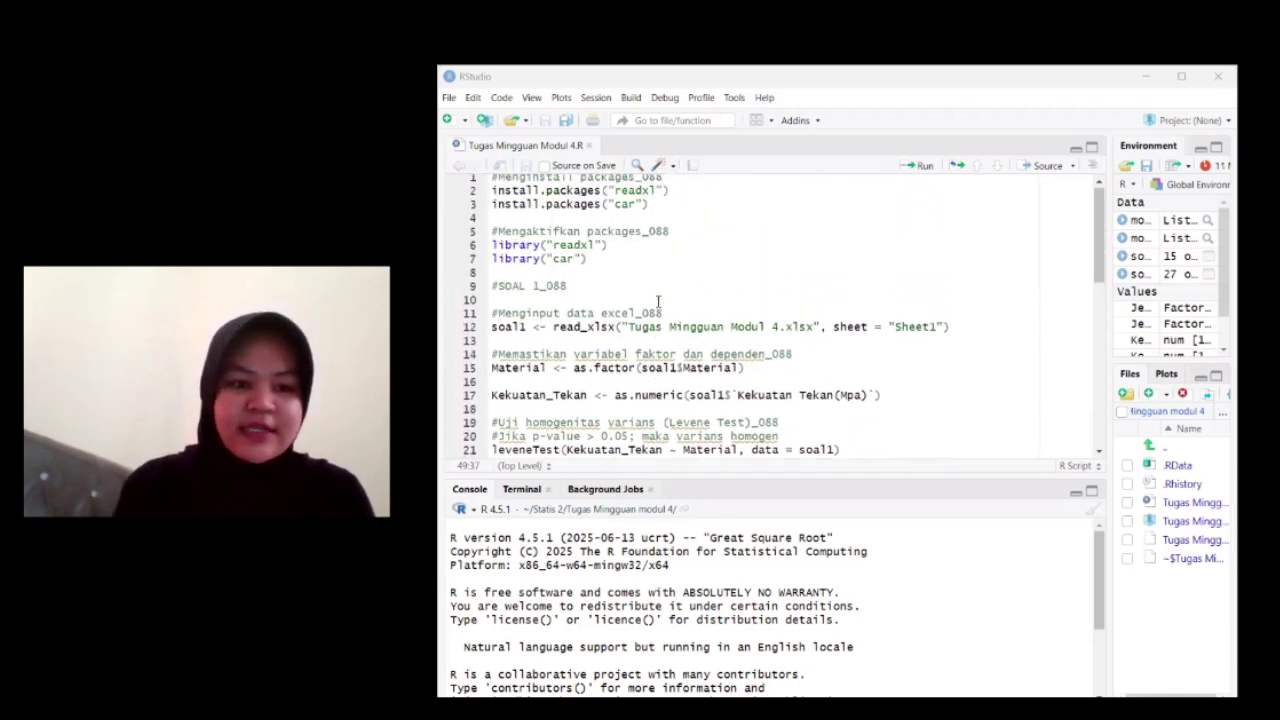
Run script lines 1 to 7 to install and load the readxl and car packages.
left_click(490, 180)
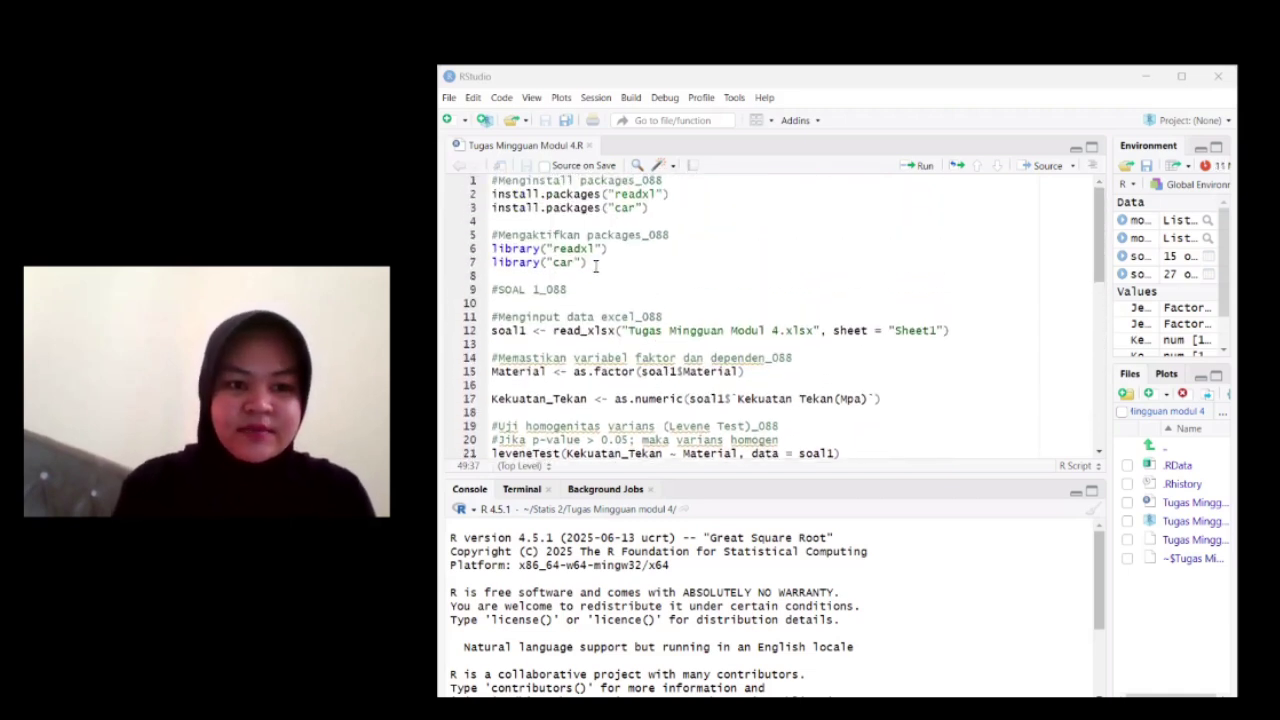
left_click(592, 264, "shift")
left_click(922, 166)
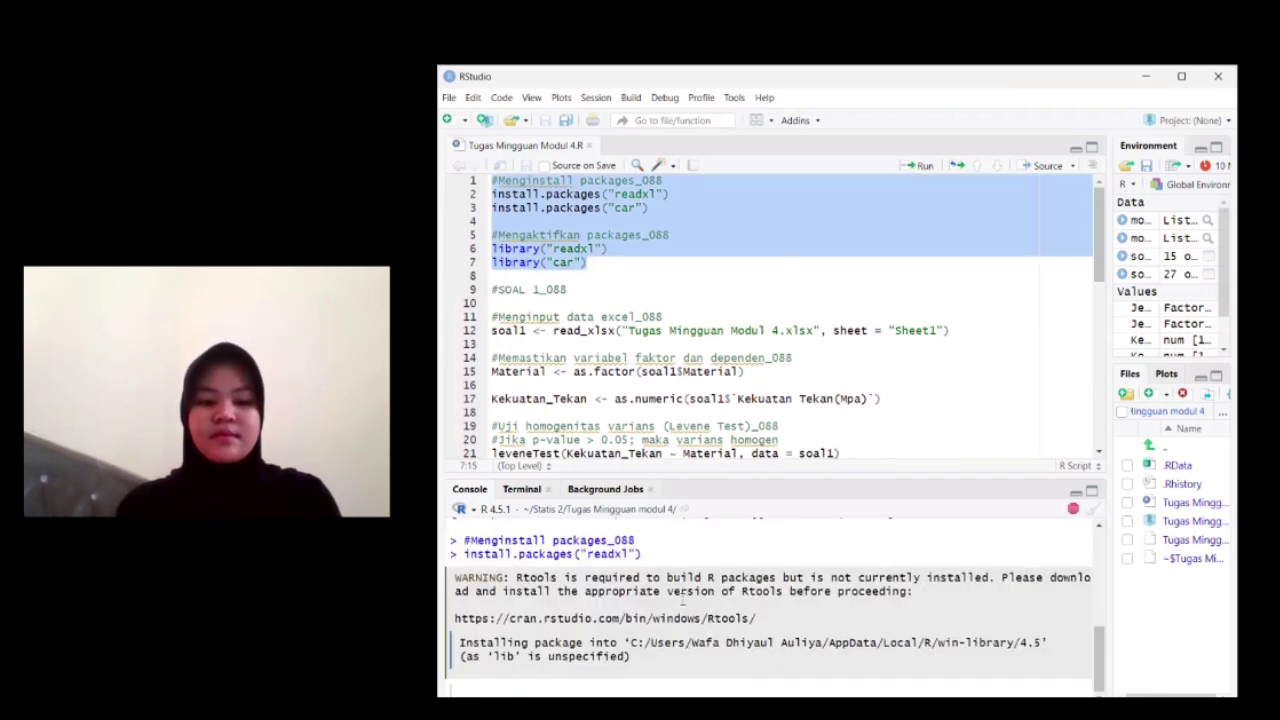
Run the whole SOAL 1 section, script lines 9 to 31, from the Sheet1 import through anova(model1).
scroll(688, 371, "down", 2)
scroll(688, 371, "down", 1)
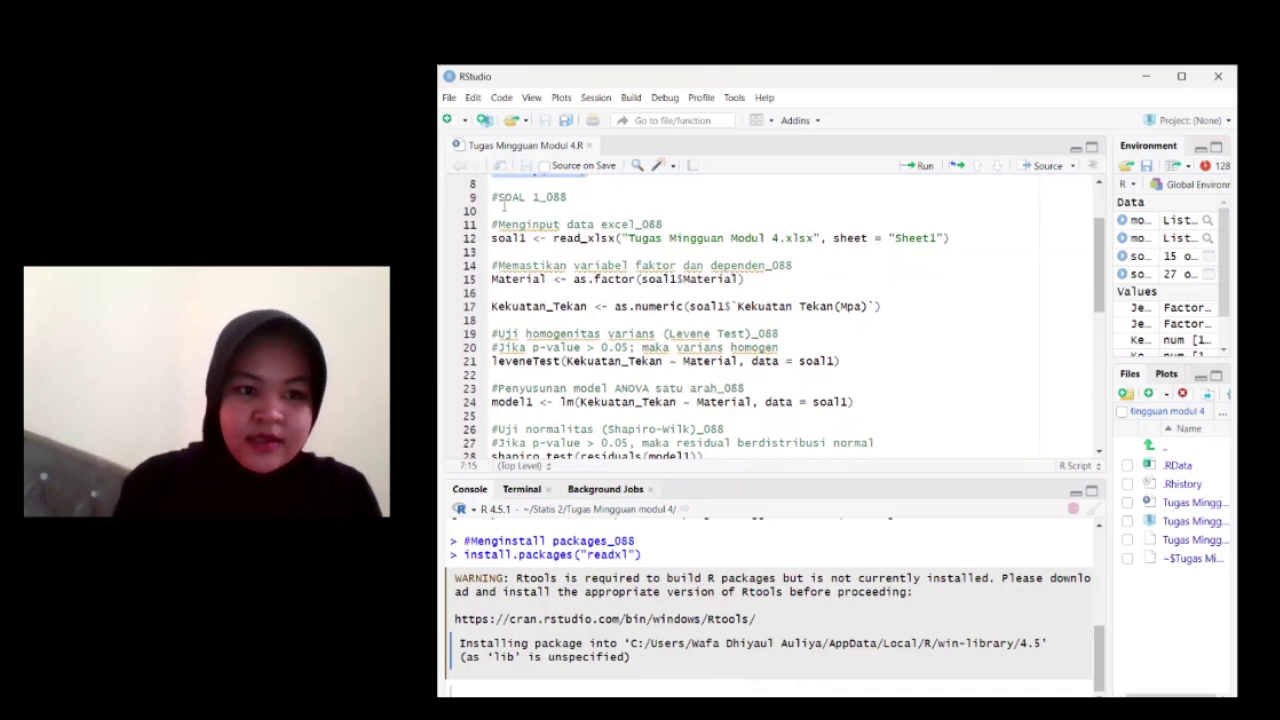
left_click_drag(492, 197, 657, 180)
left_click_drag(625, 281, 625, 280)
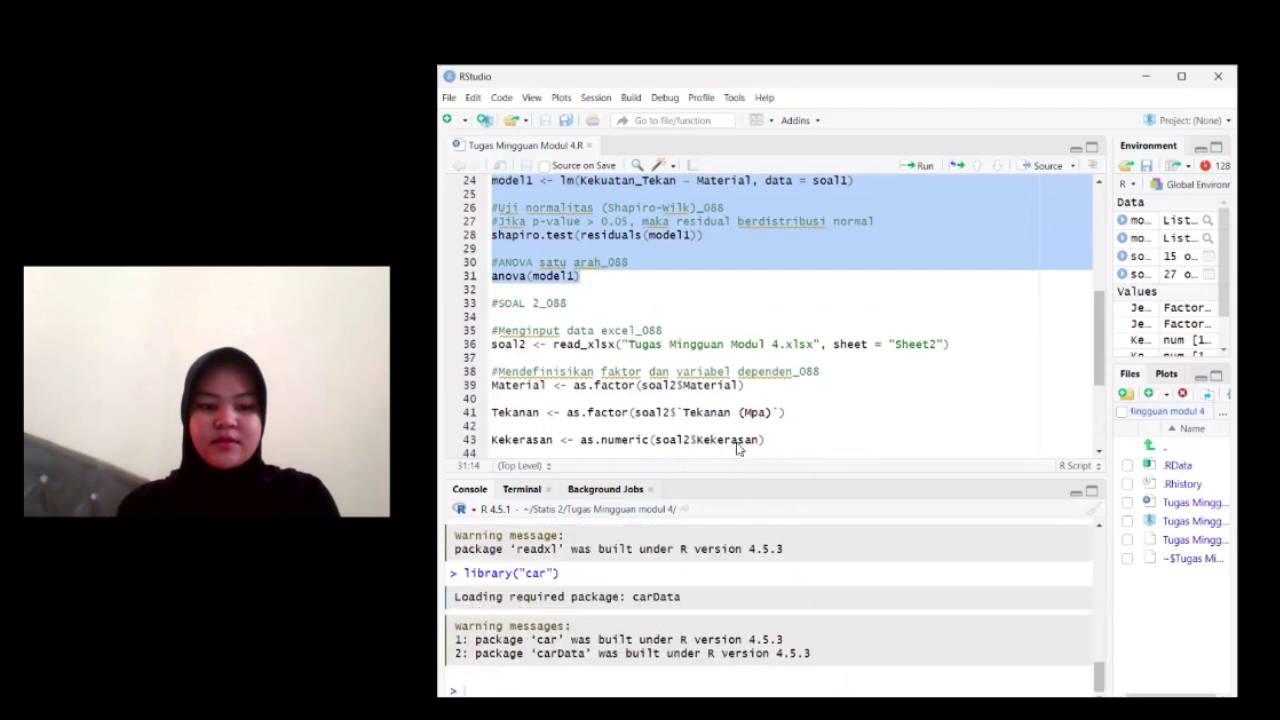
left_click_drag(741, 478, 737, 442)
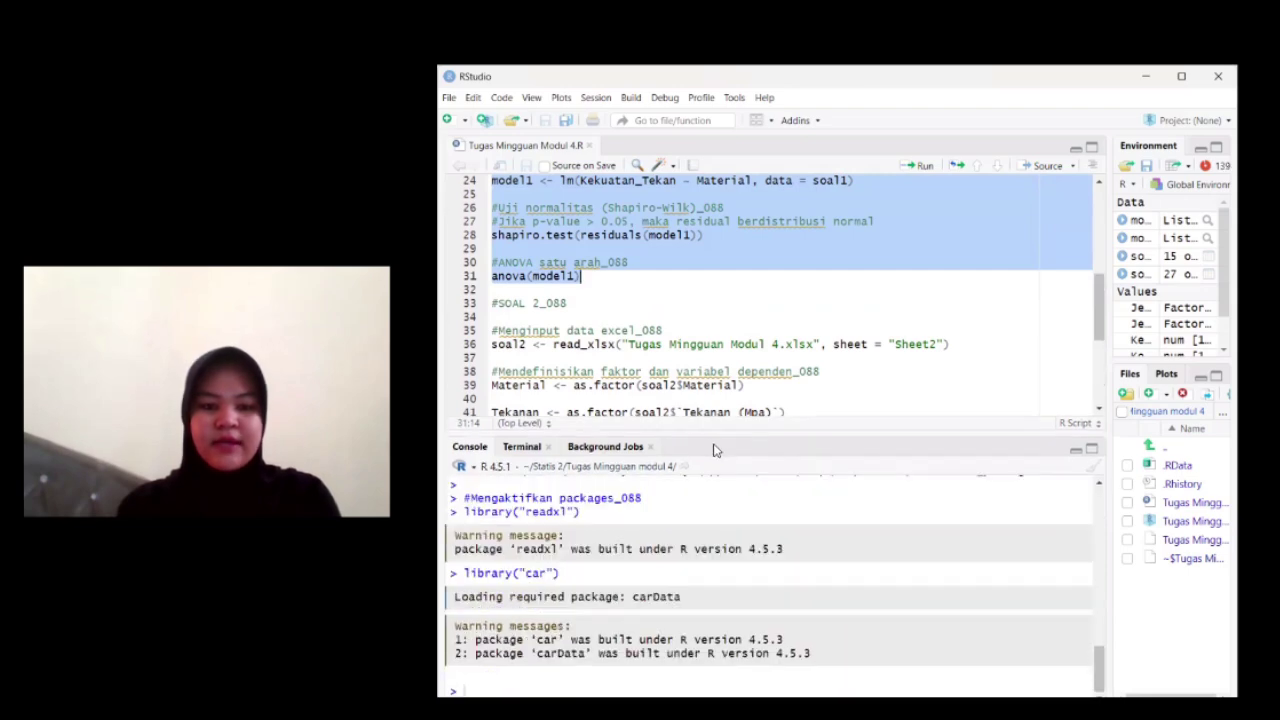
scroll(771, 340, "up", 3)
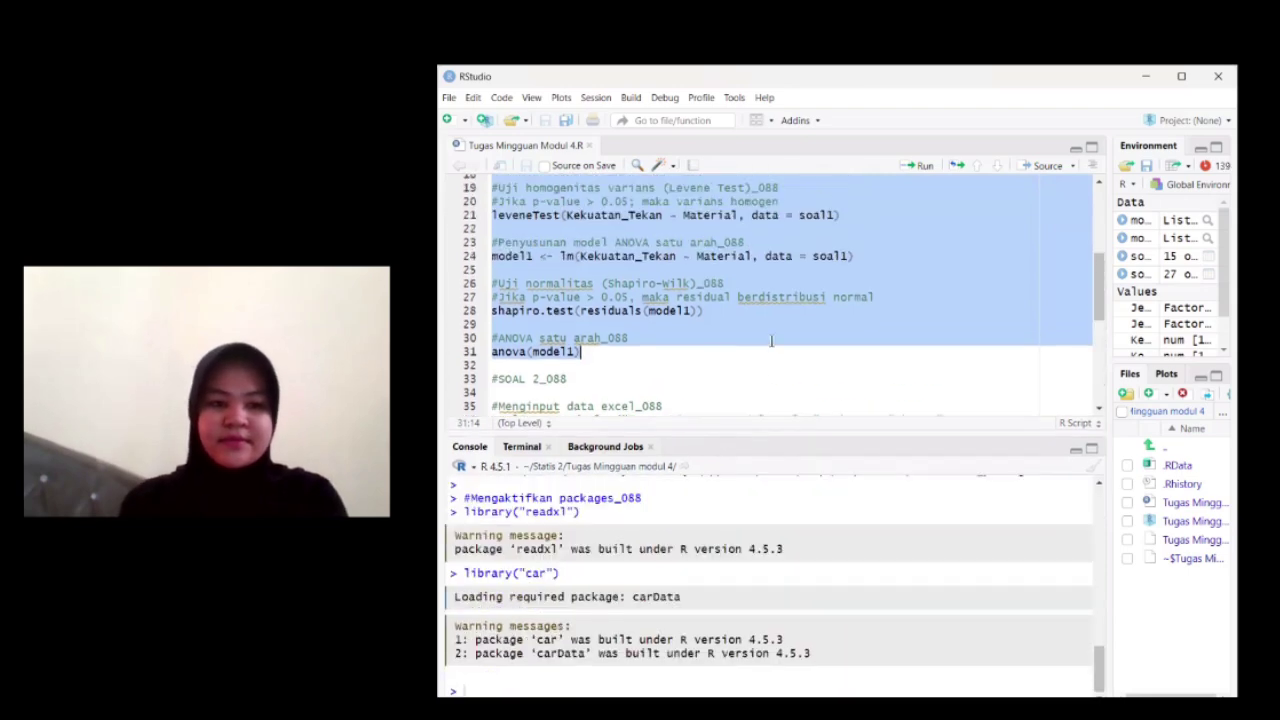
left_click(920, 165)
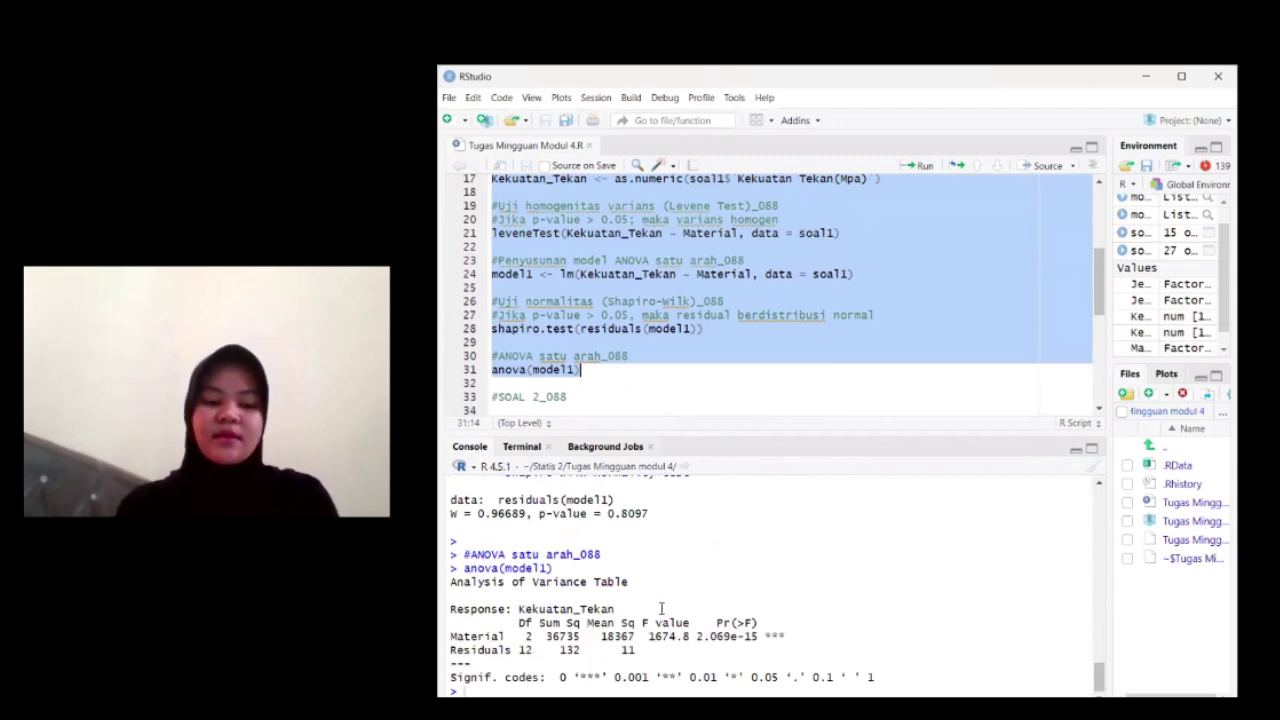
Enlarge the console area further and examine the SOAL 1 output against the script, down to the Levene test.
scroll(640, 590, "up", 10)
scroll(660, 608, "down", 4)
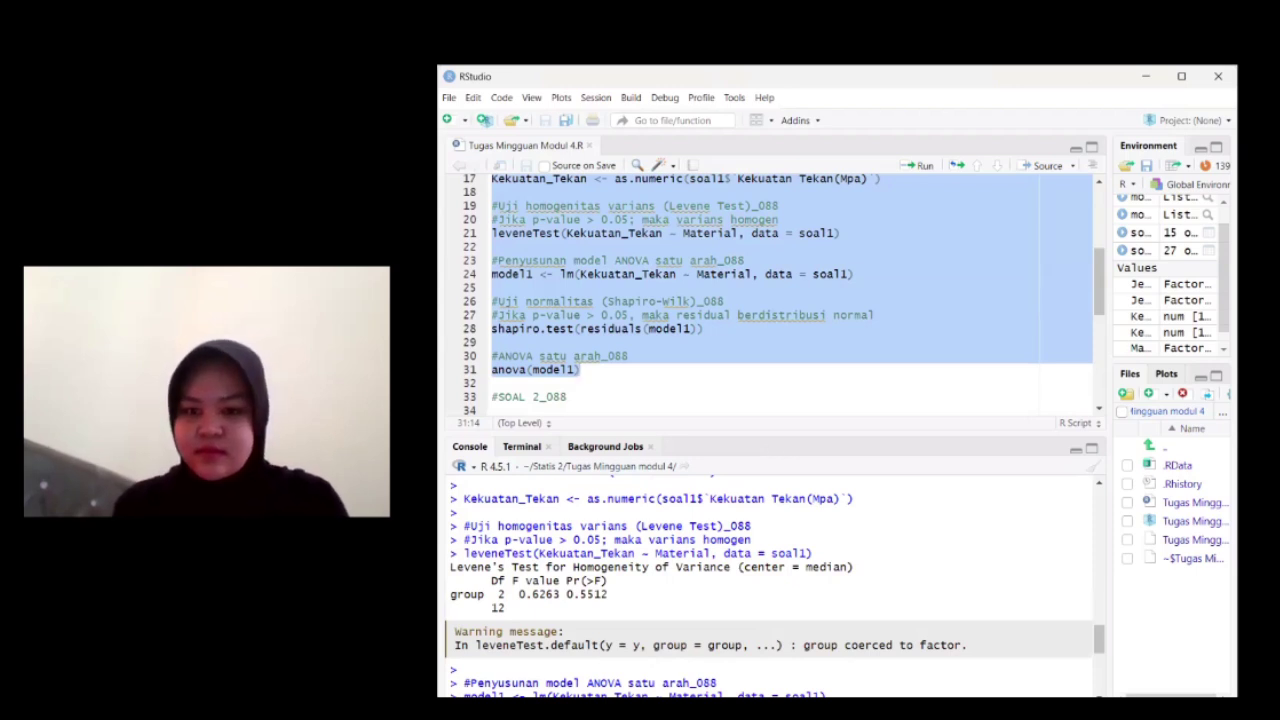
scroll(612, 541, "up", 4)
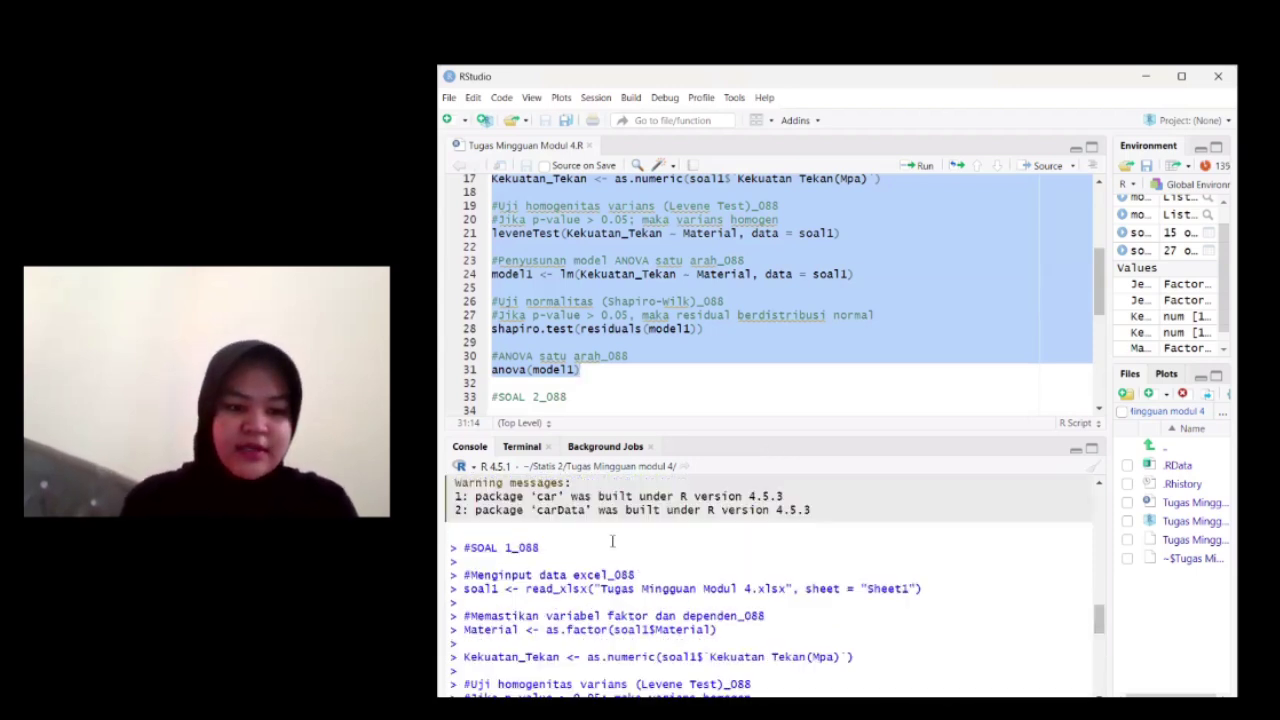
scroll(686, 352, "up", 5)
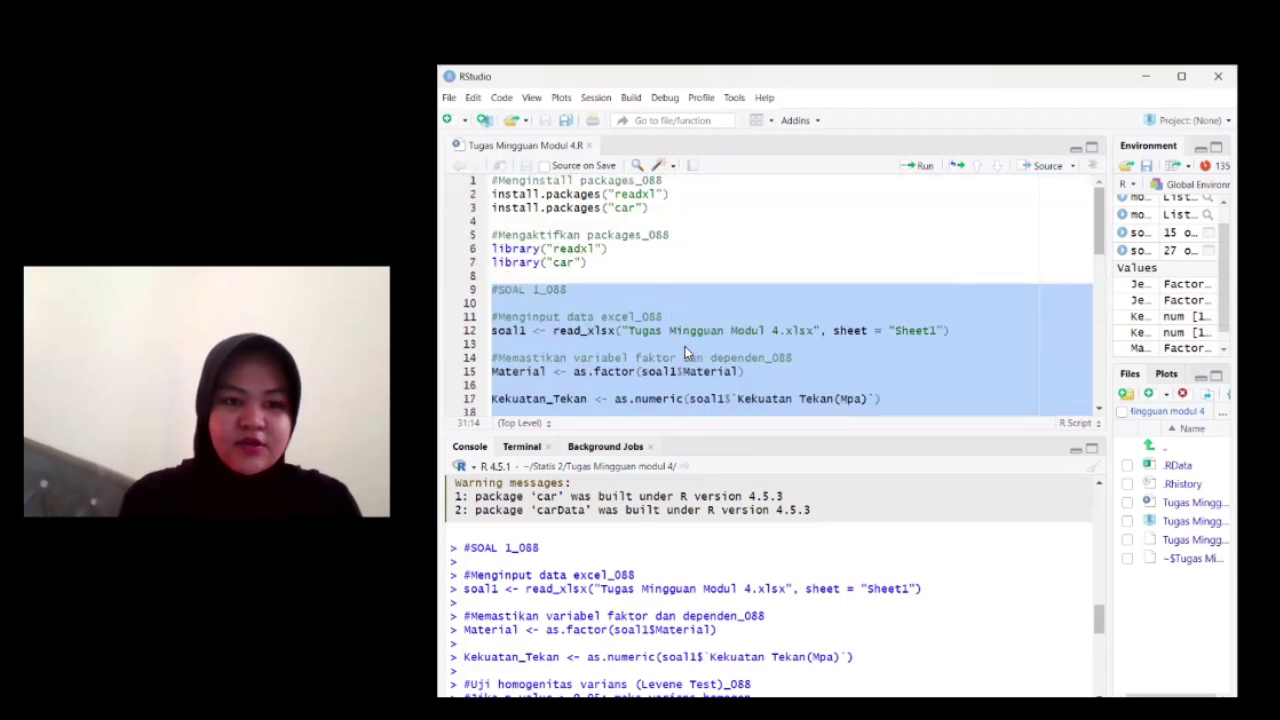
scroll(686, 352, "down", 3)
scroll(686, 352, "up", 1)
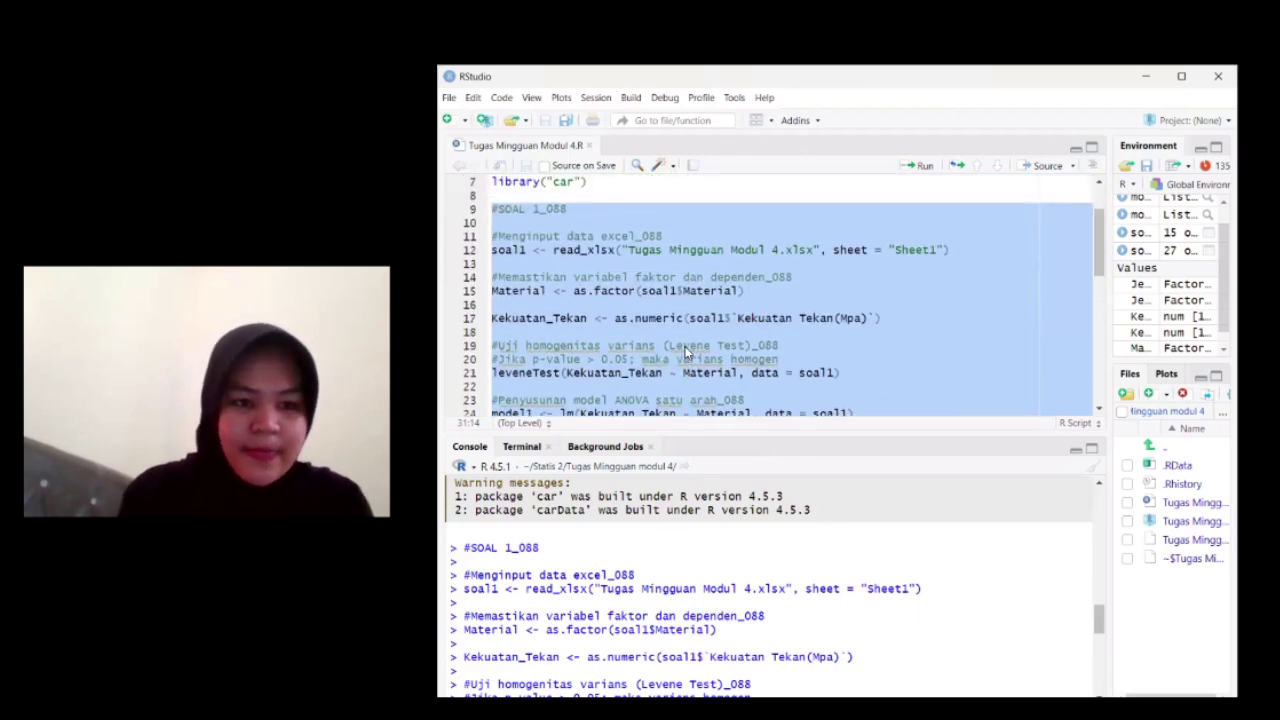
scroll(686, 352, "down", 1)
scroll(686, 352, "down", 1)
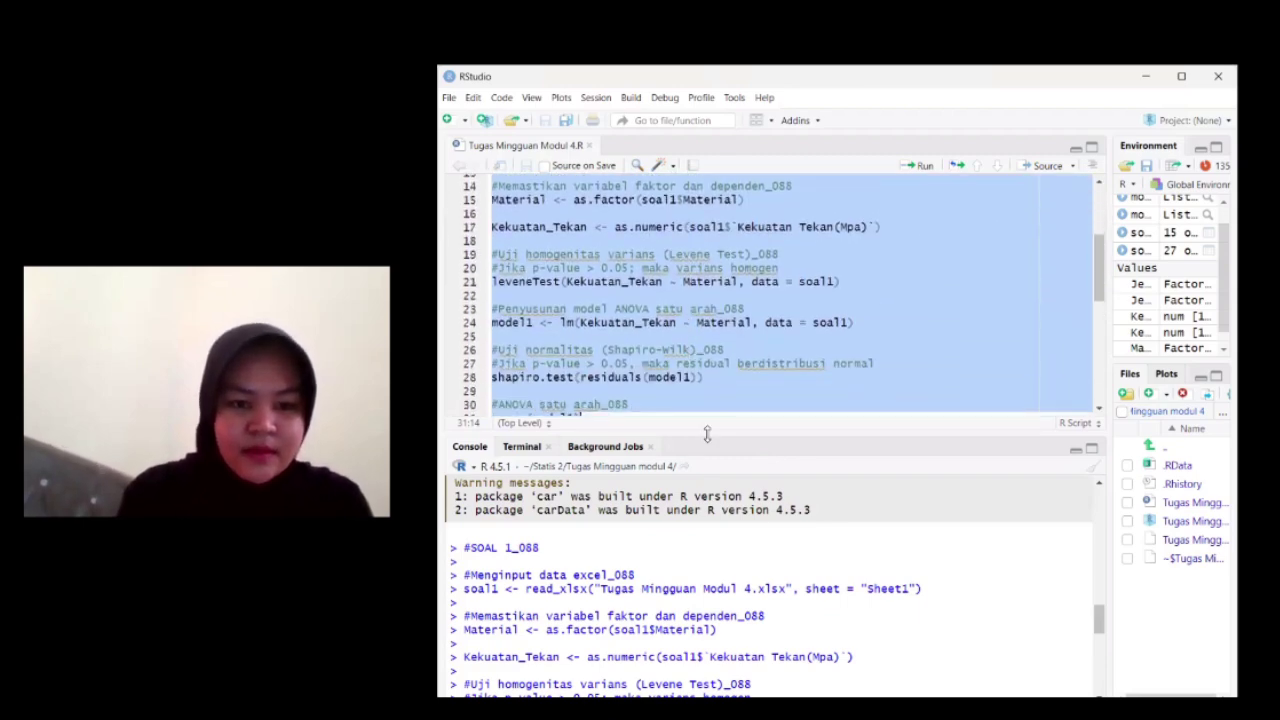
left_click_drag(709, 435, 716, 350)
scroll(674, 477, "down", 3)
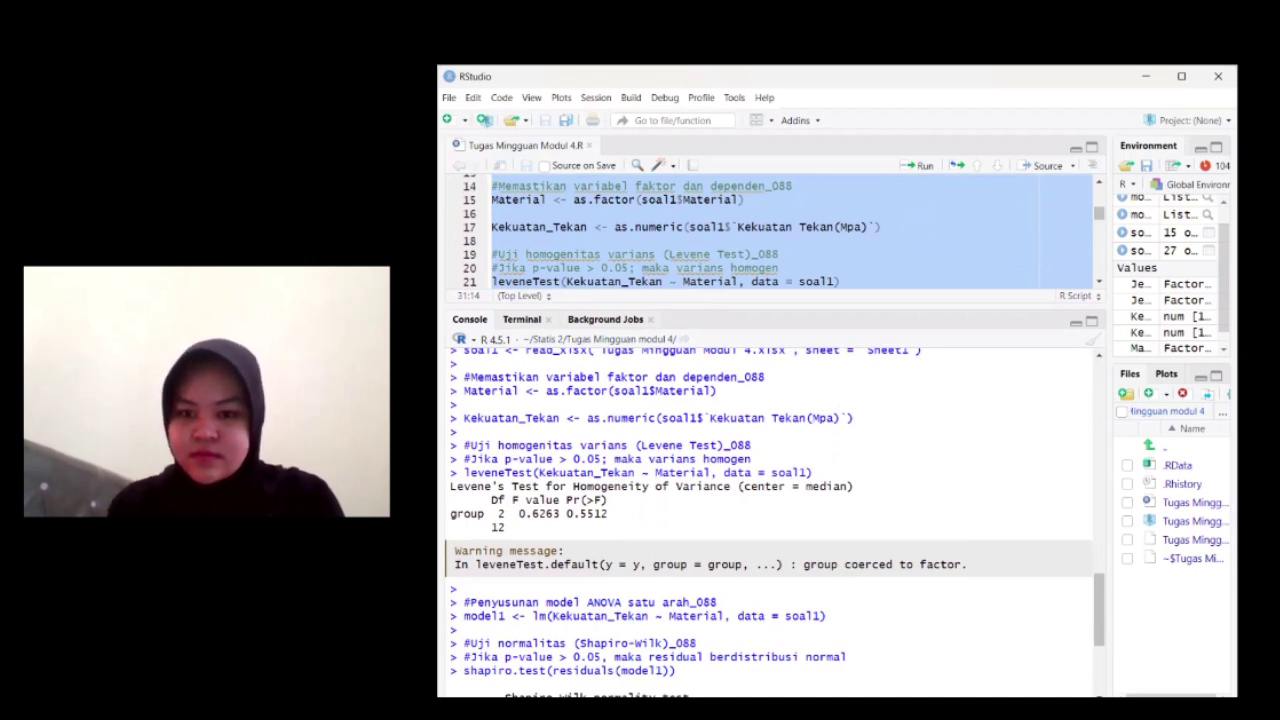
Highlight the Levene test's p-value in the SOAL 1 console output and read on to the model1 code.
scroll(672, 516, "up", 1)
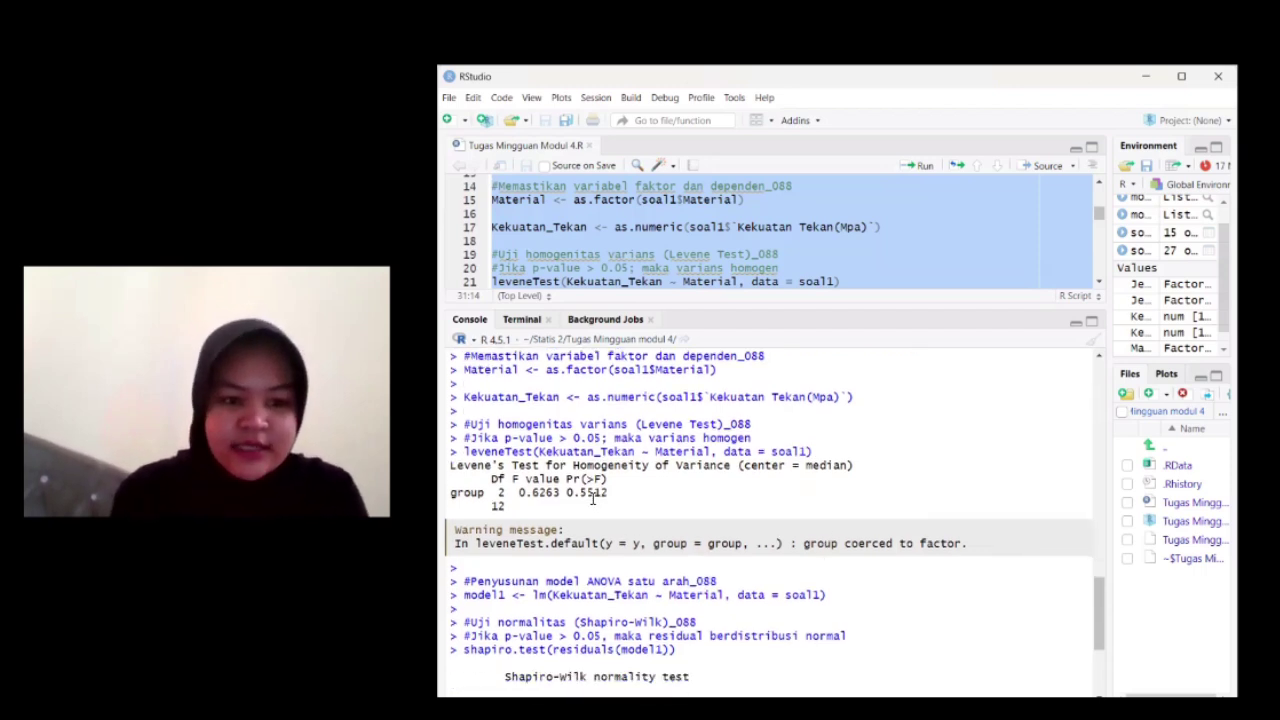
left_click_drag(566, 494, 613, 499)
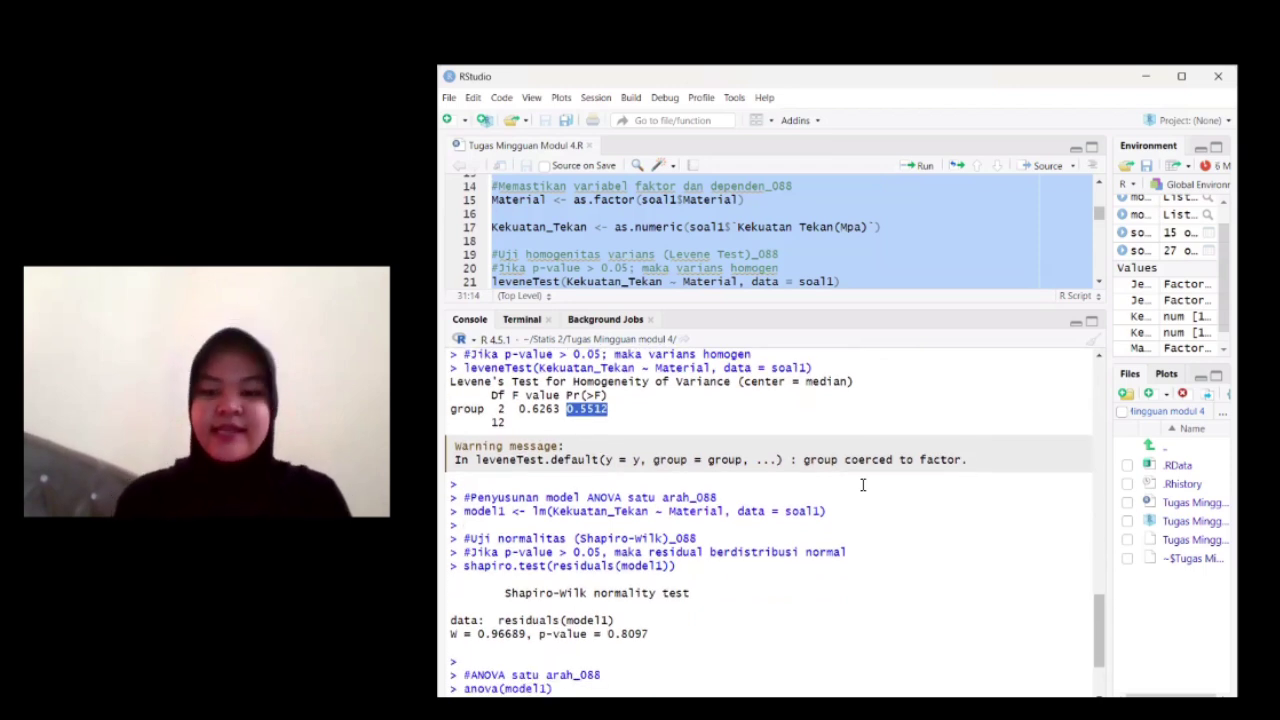
scroll(862, 485, "up", 1)
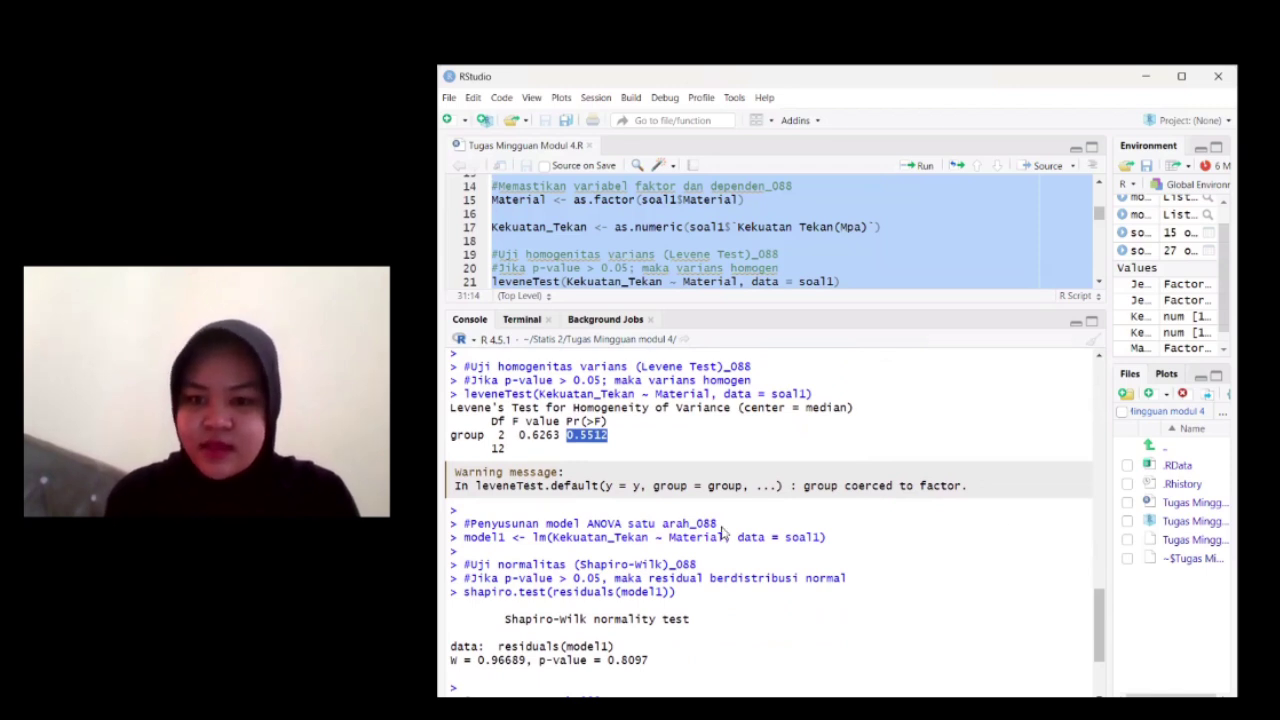
key("ctrl+Return")
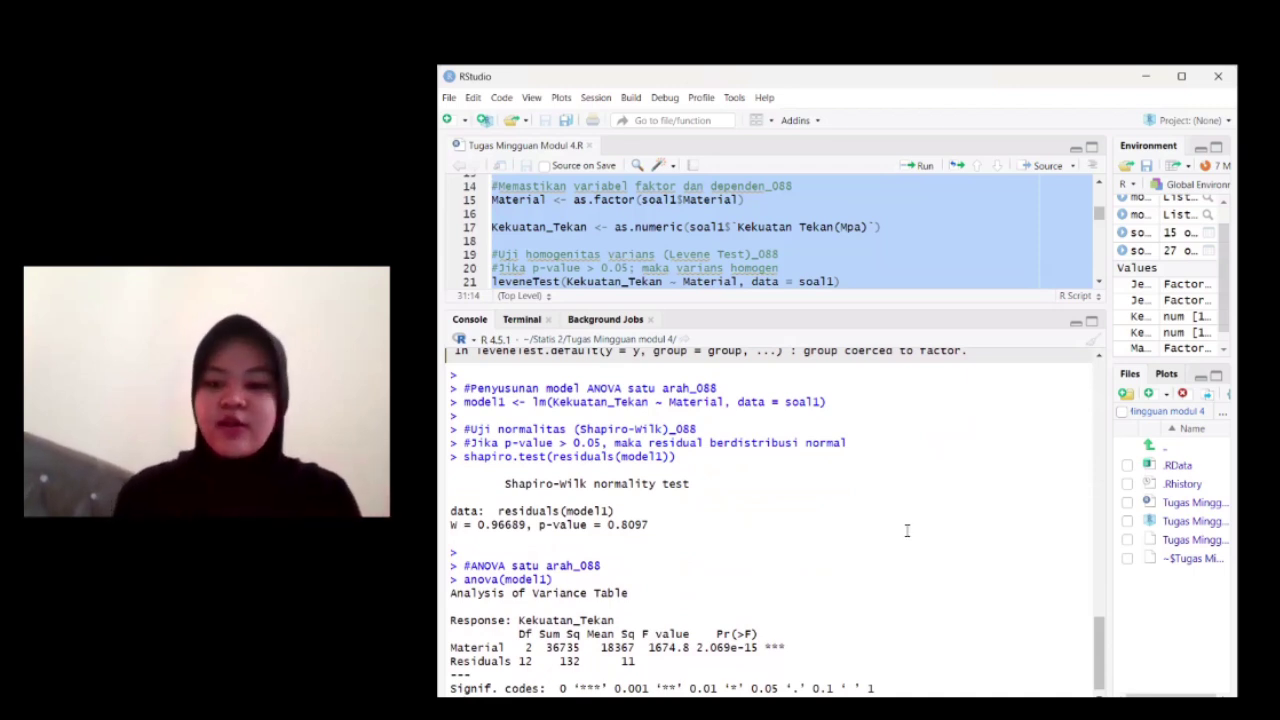
Examine the SOAL 1 normality and ANOVA results, highlighting the Shapiro-Wilk p-value and the Pr(>F) value for Material.
scroll(907, 531, "down", 1)
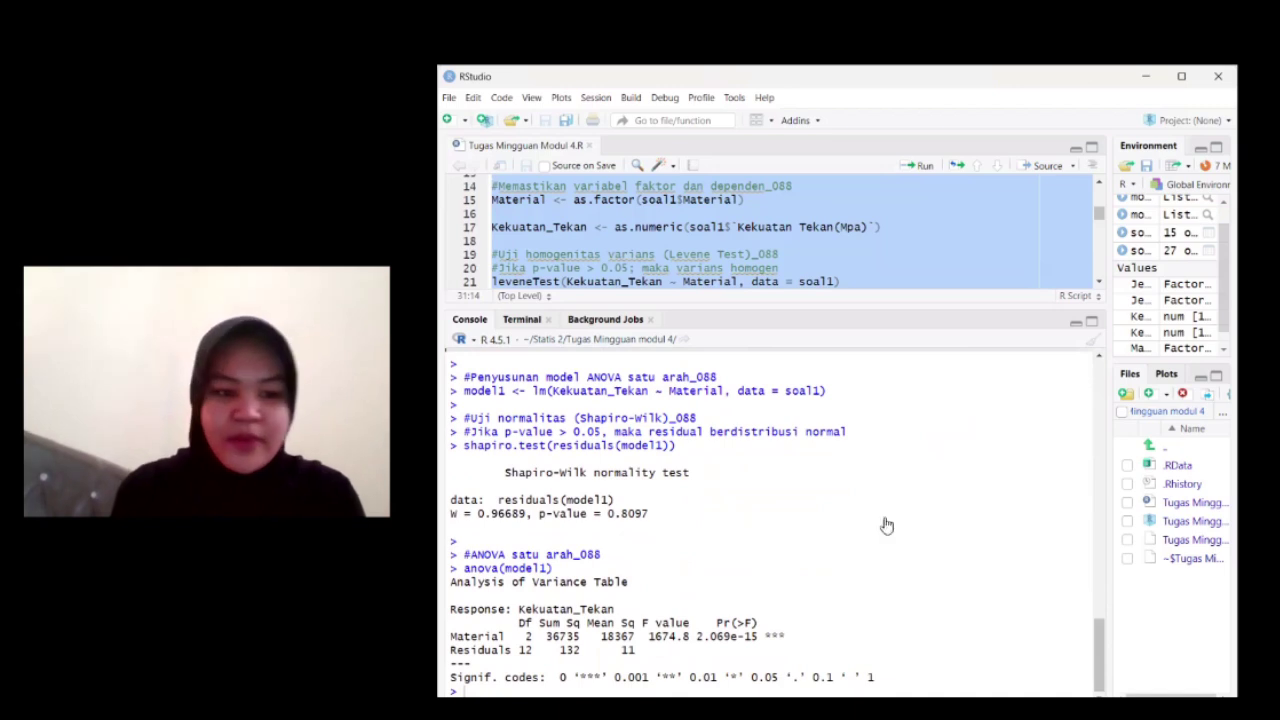
left_click_drag(608, 514, 648, 514)
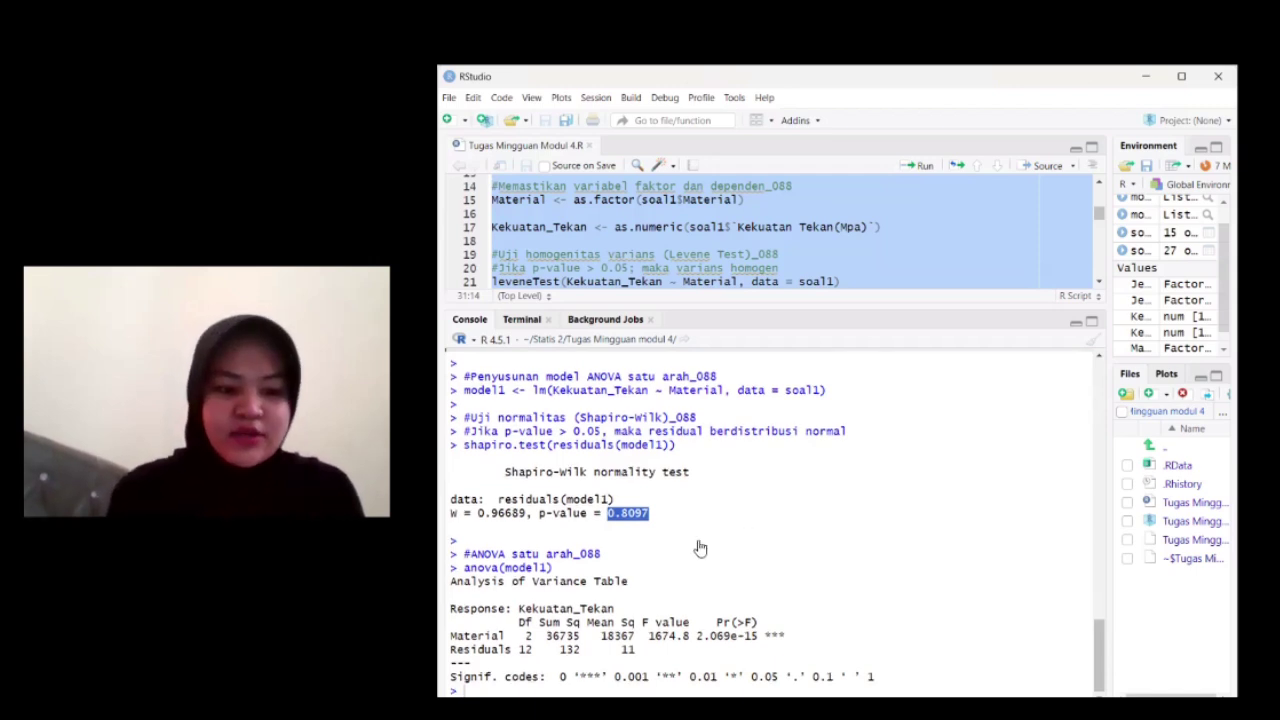
left_click(608, 606)
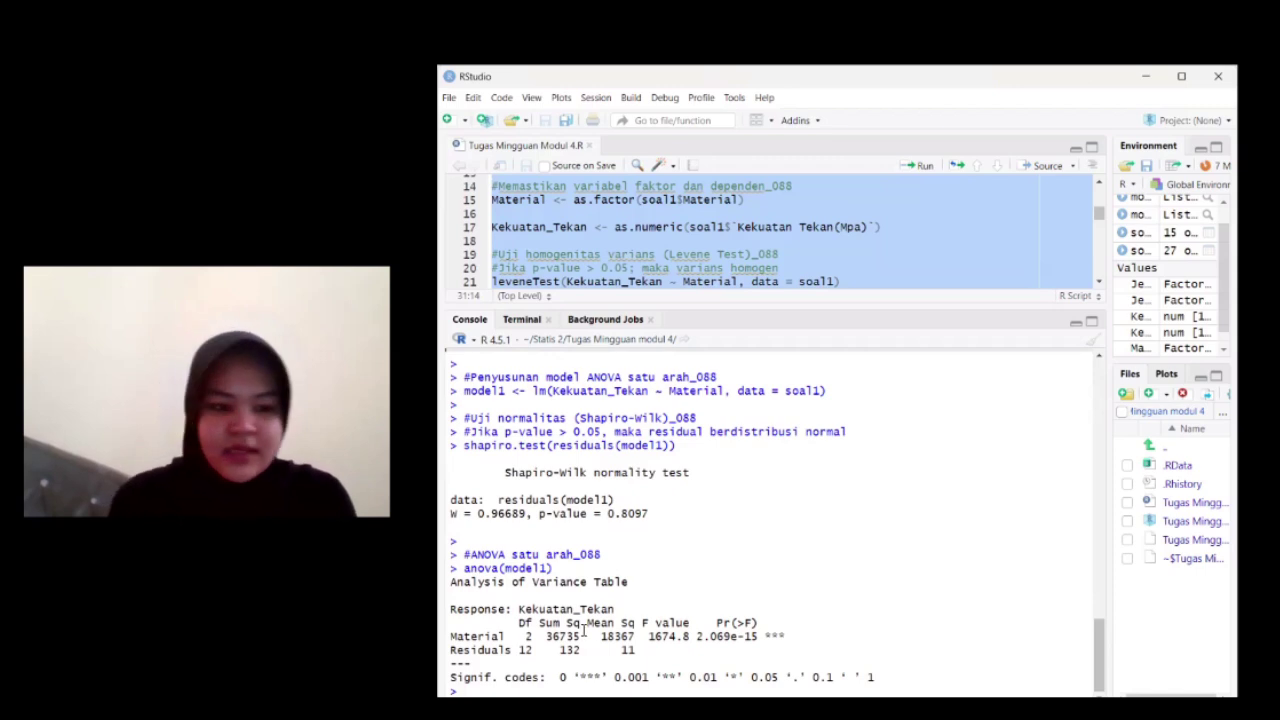
left_click_drag(697, 636, 769, 638)
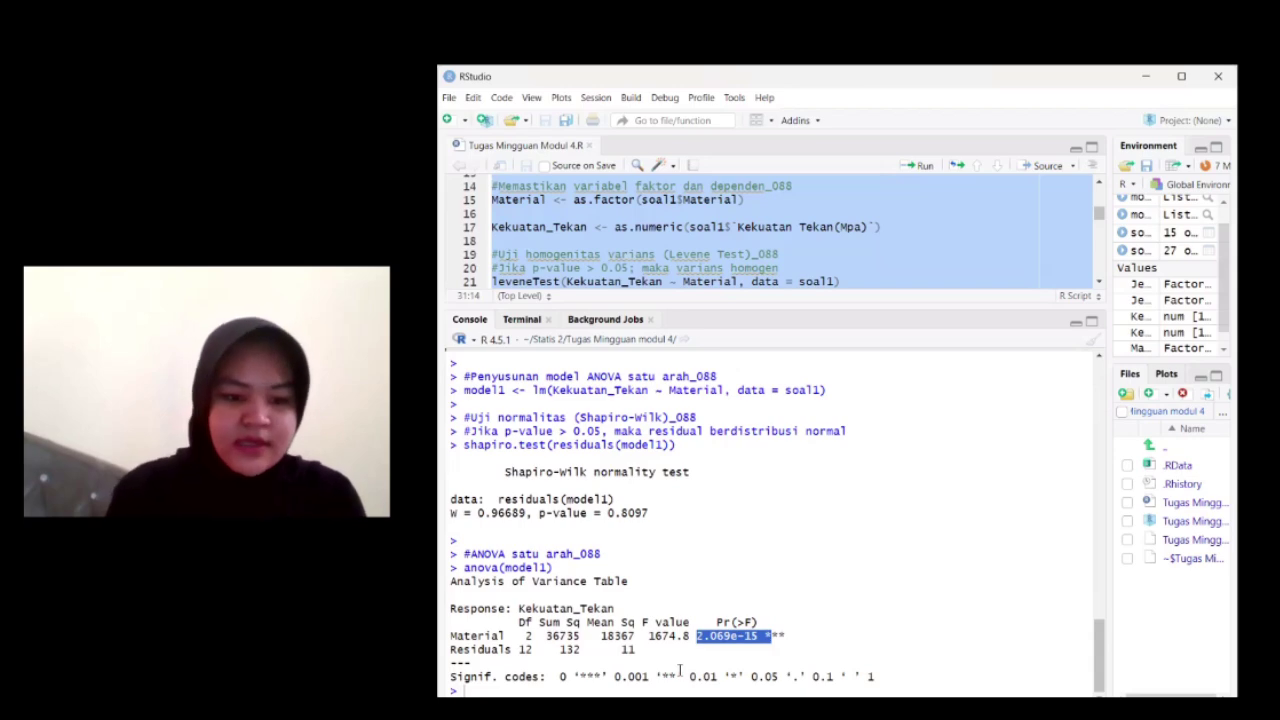
left_click(675, 668)
Enlarge the script area and run the whole SOAL 2 section, lines 33 to 57, from the Sheet2 import through anova(model2).
scroll(675, 668, "up", 10)
scroll(675, 668, "up", 5)
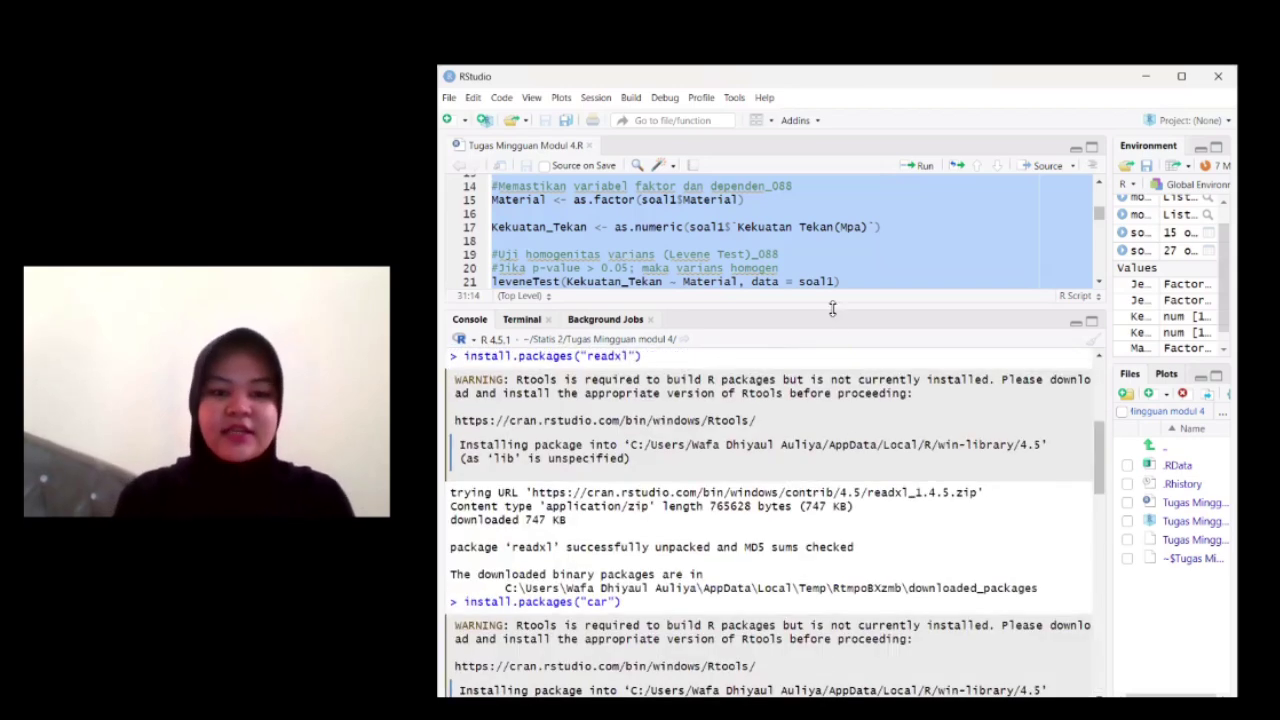
left_click_drag(832, 308, 828, 578)
left_click(789, 432)
scroll(789, 434, "down", 4)
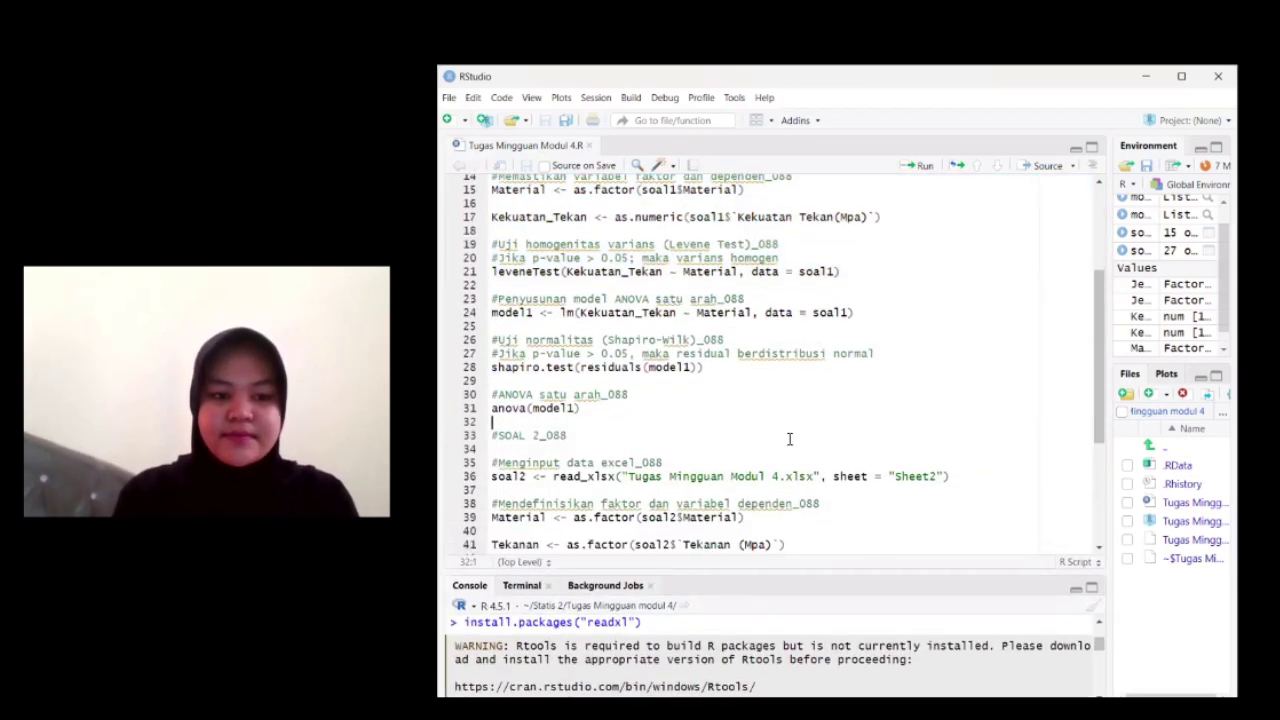
scroll(789, 440, "down", 1)
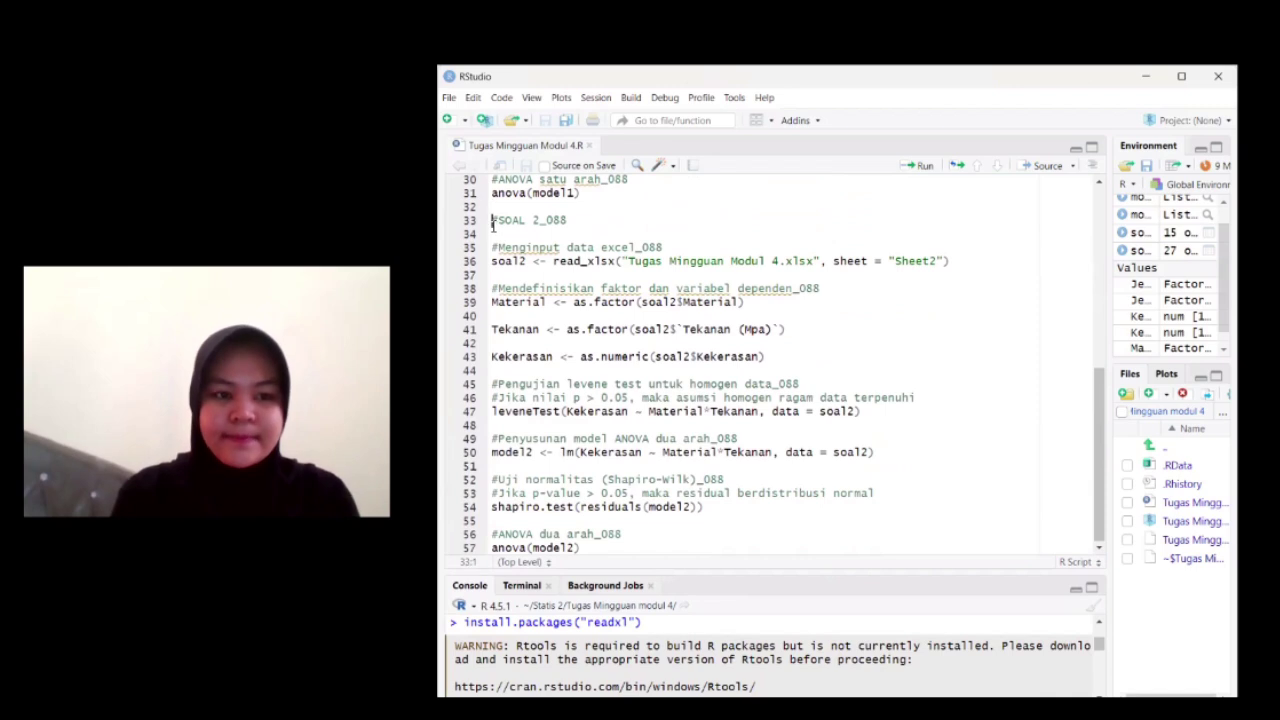
left_click_drag(491, 219, 657, 572)
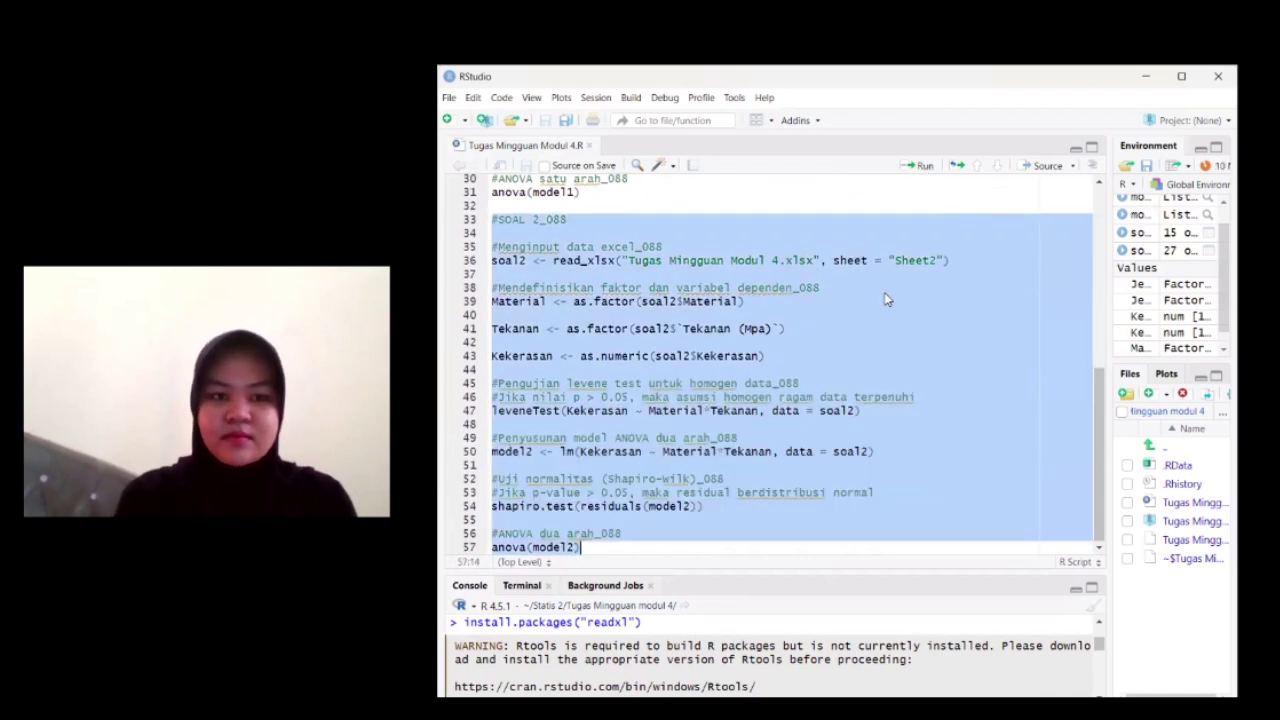
left_click(919, 167)
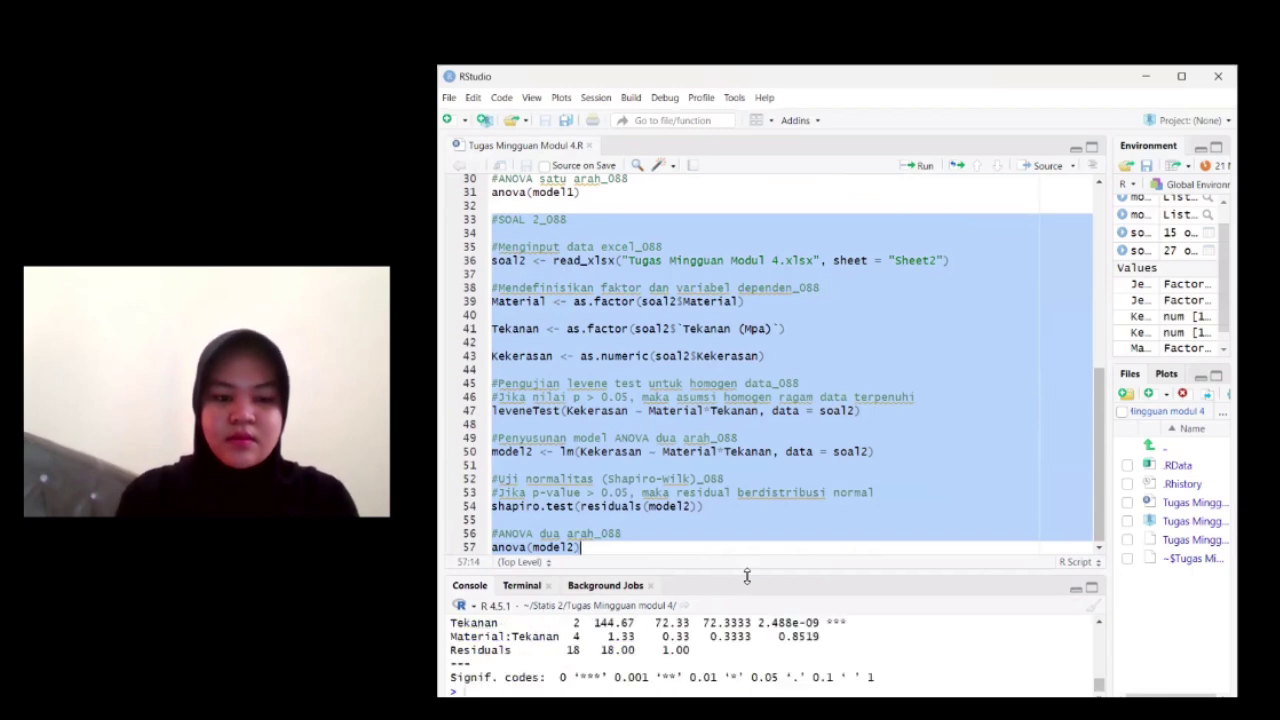
Enlarge the console area and review the SOAL 2 output against the script's Sheet2 import and variable definitions.
left_click_drag(746, 576, 762, 316)
scroll(662, 535, "up", 3)
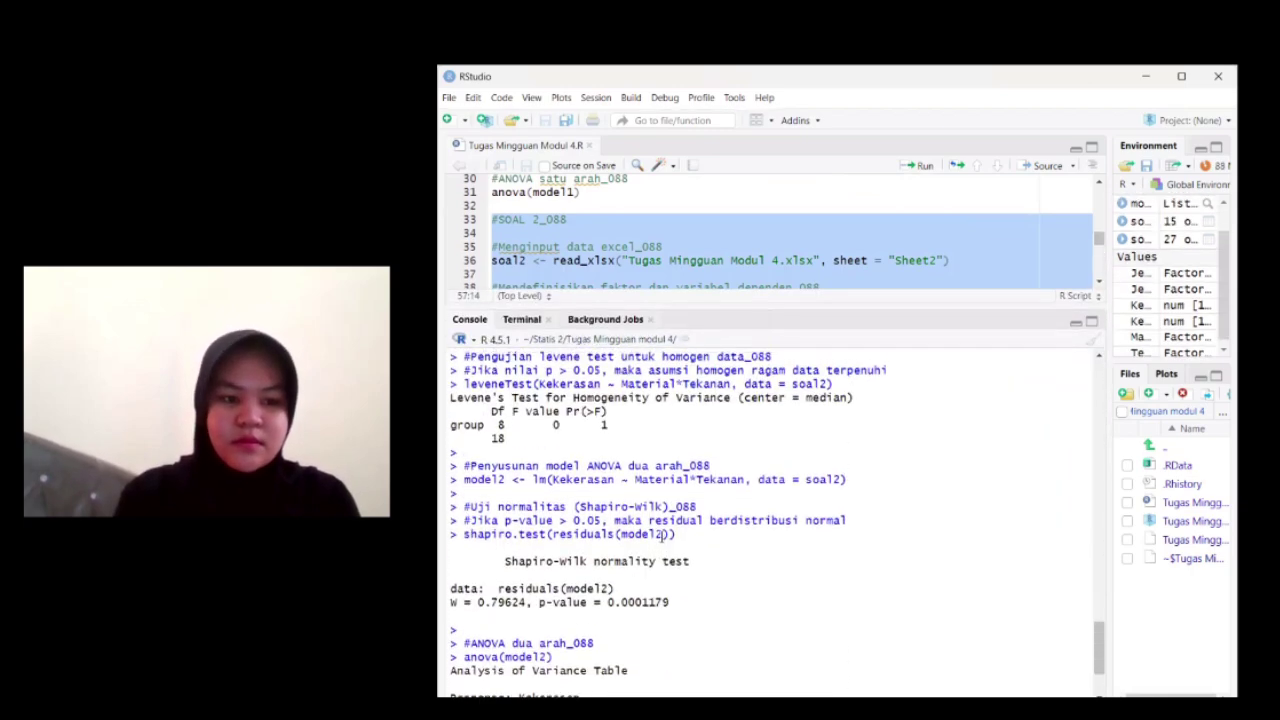
scroll(662, 535, "down", 3)
scroll(661, 537, "up", 6)
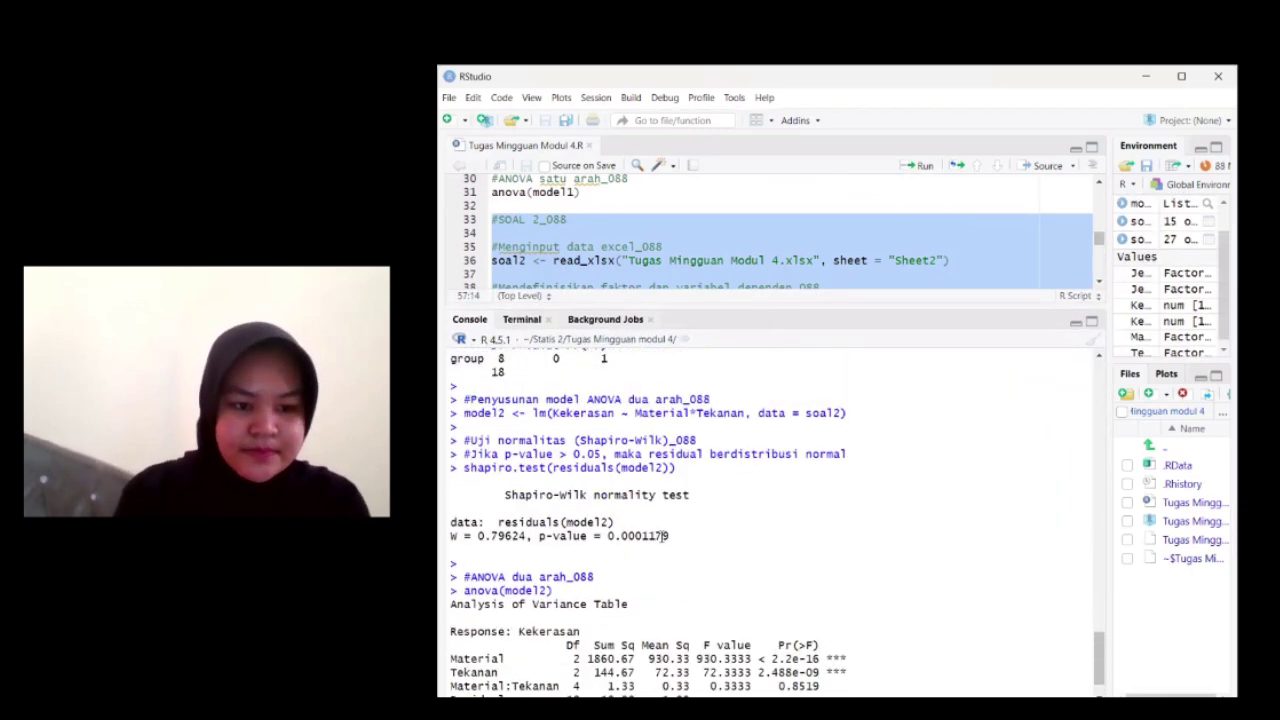
scroll(661, 537, "up", 2)
scroll(661, 537, "down", 3)
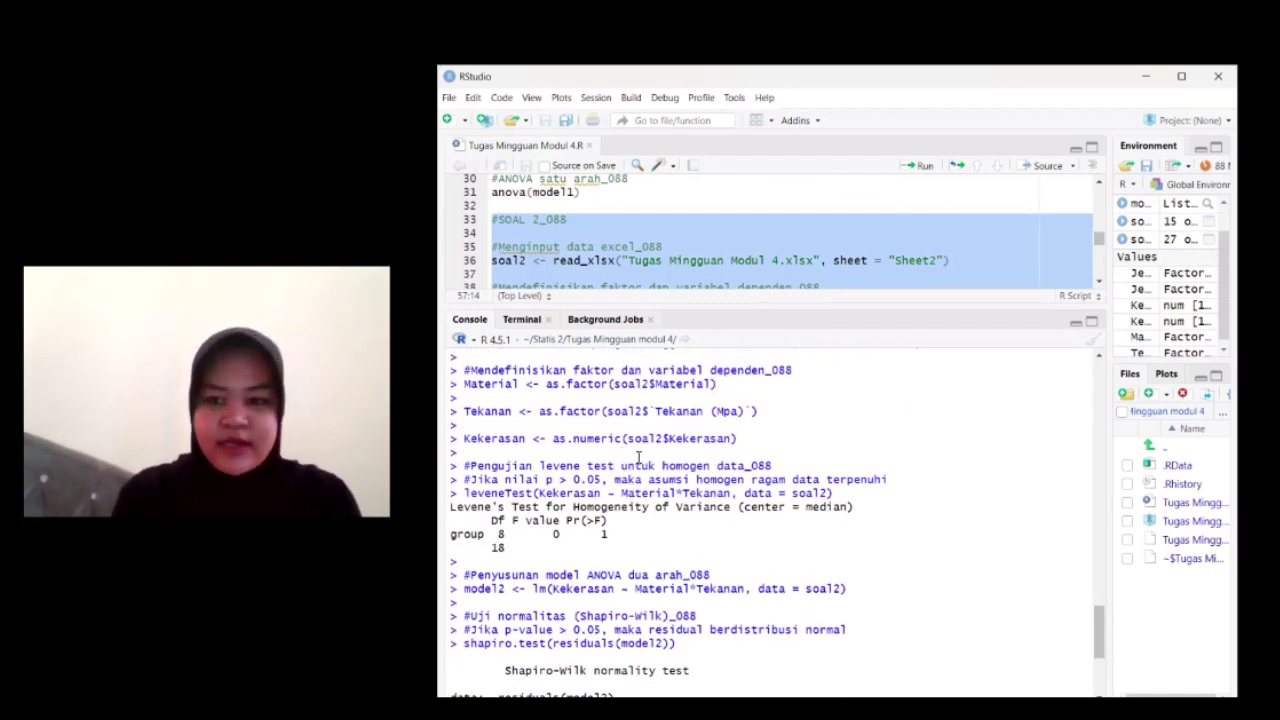
scroll(575, 429, "up", 1)
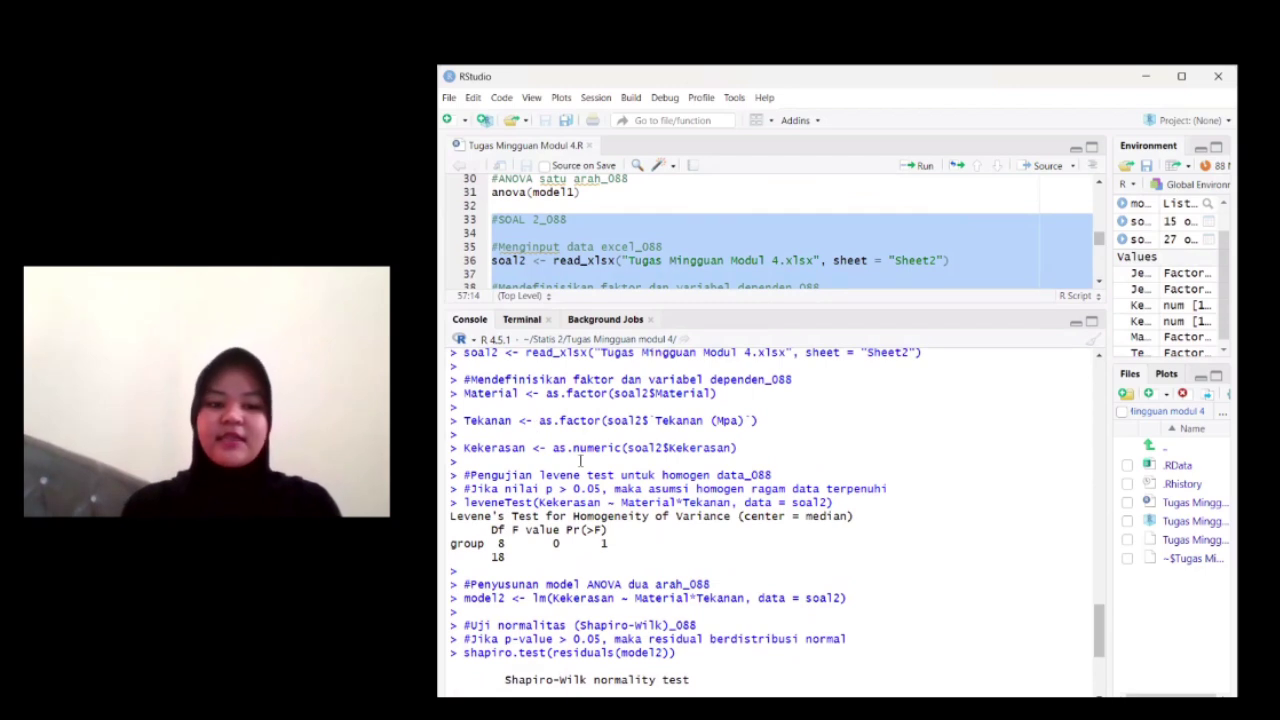
scroll(630, 208, "down", 2)
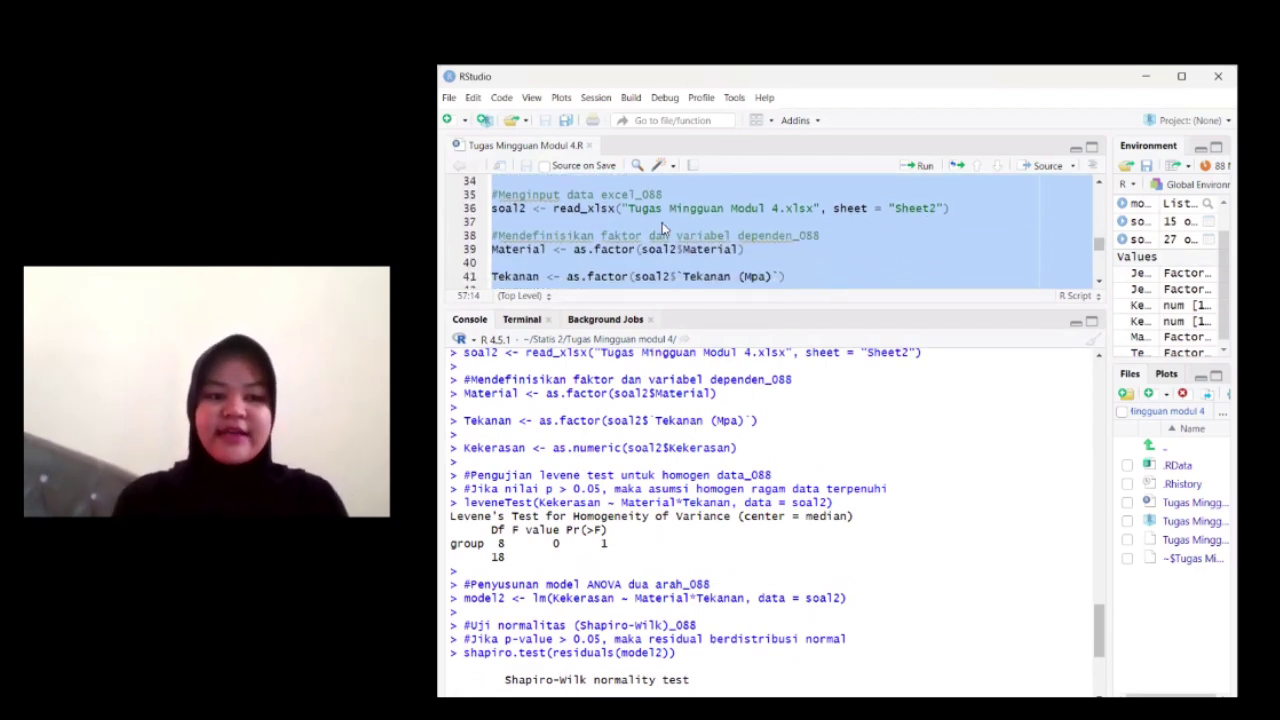
scroll(677, 222, "down", 2)
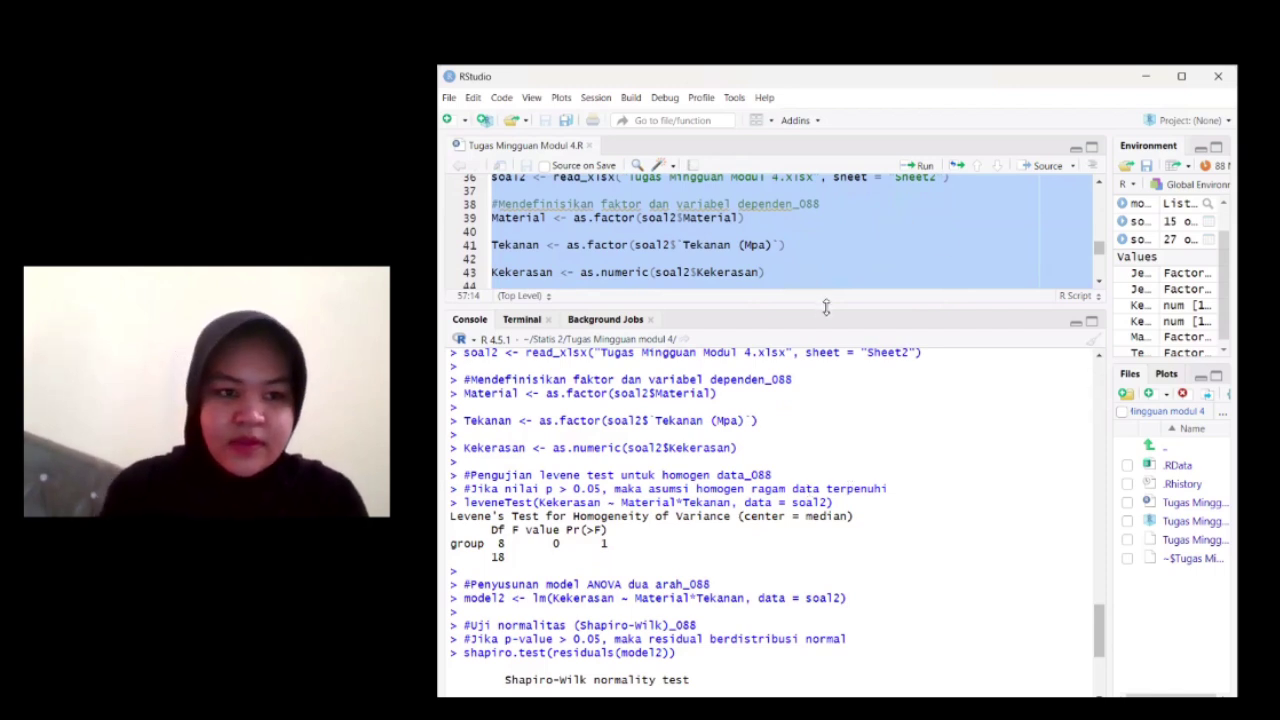
Make the script area slightly taller and compare the SOAL 2 Levene test code with its console result.
left_click_drag(826, 305, 826, 364)
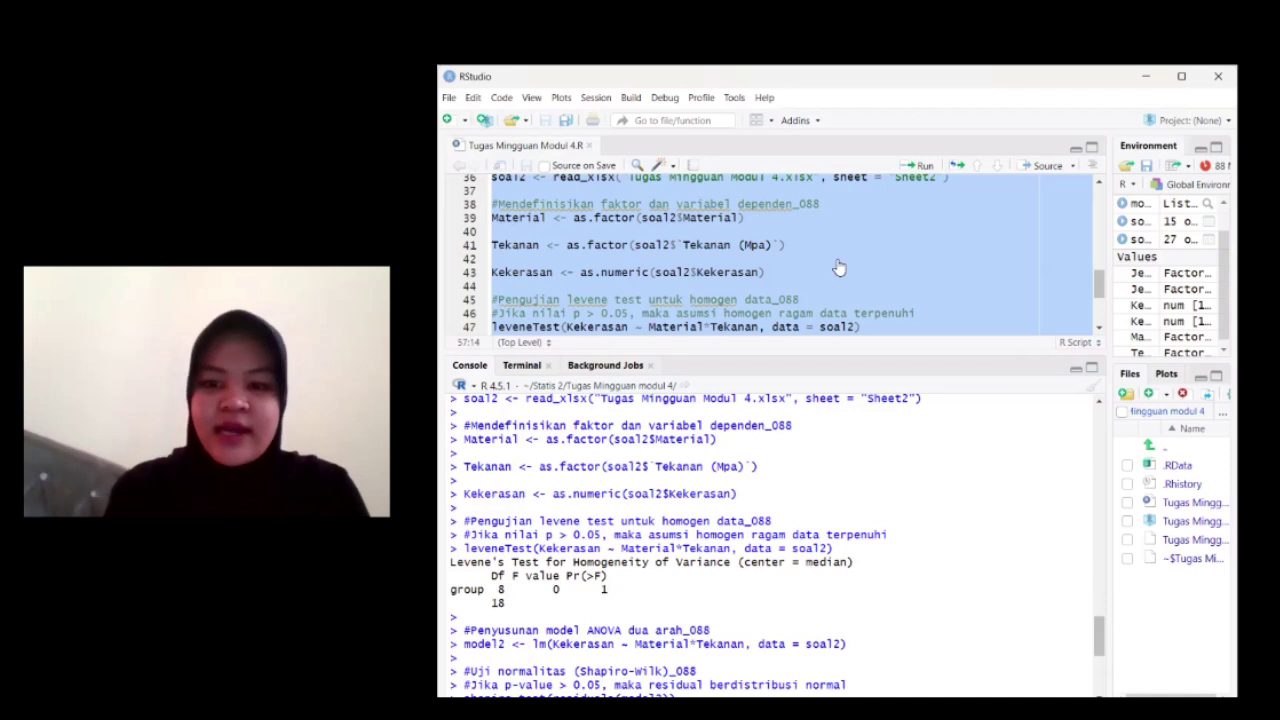
scroll(618, 290, "down", 2)
scroll(618, 290, "down", 1)
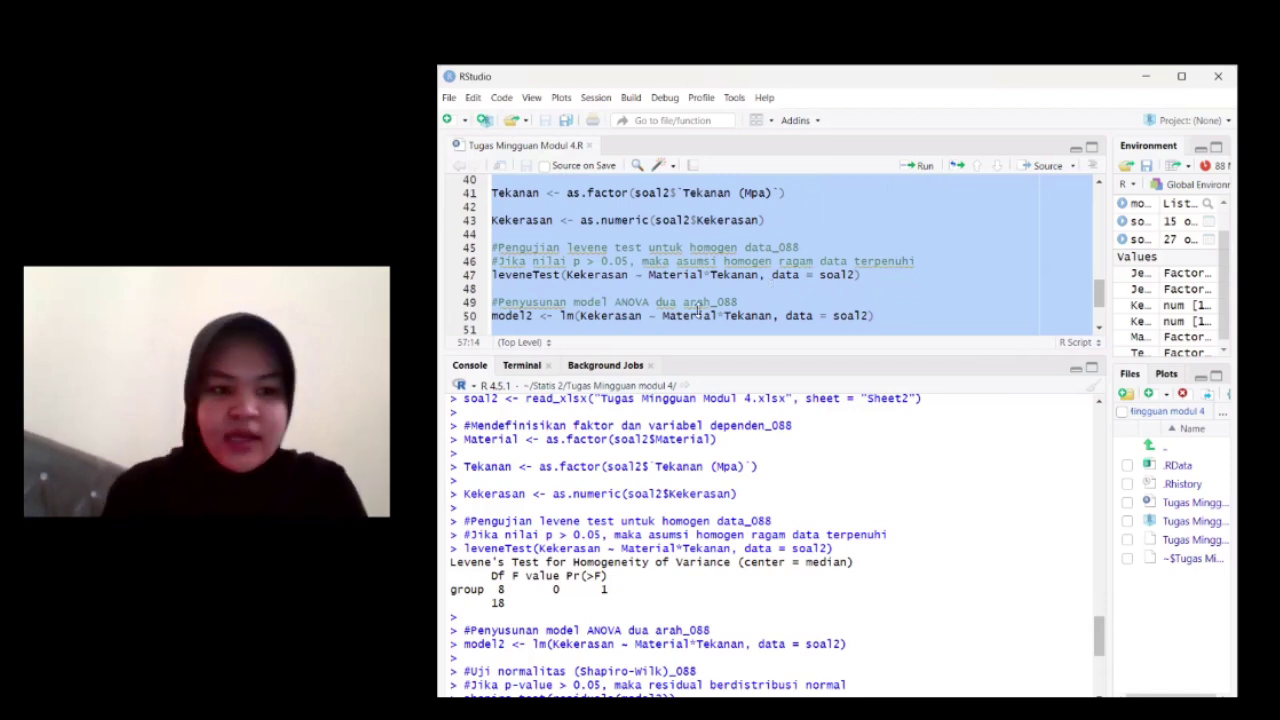
scroll(618, 468, "down", 1)
scroll(618, 468, "down", 2)
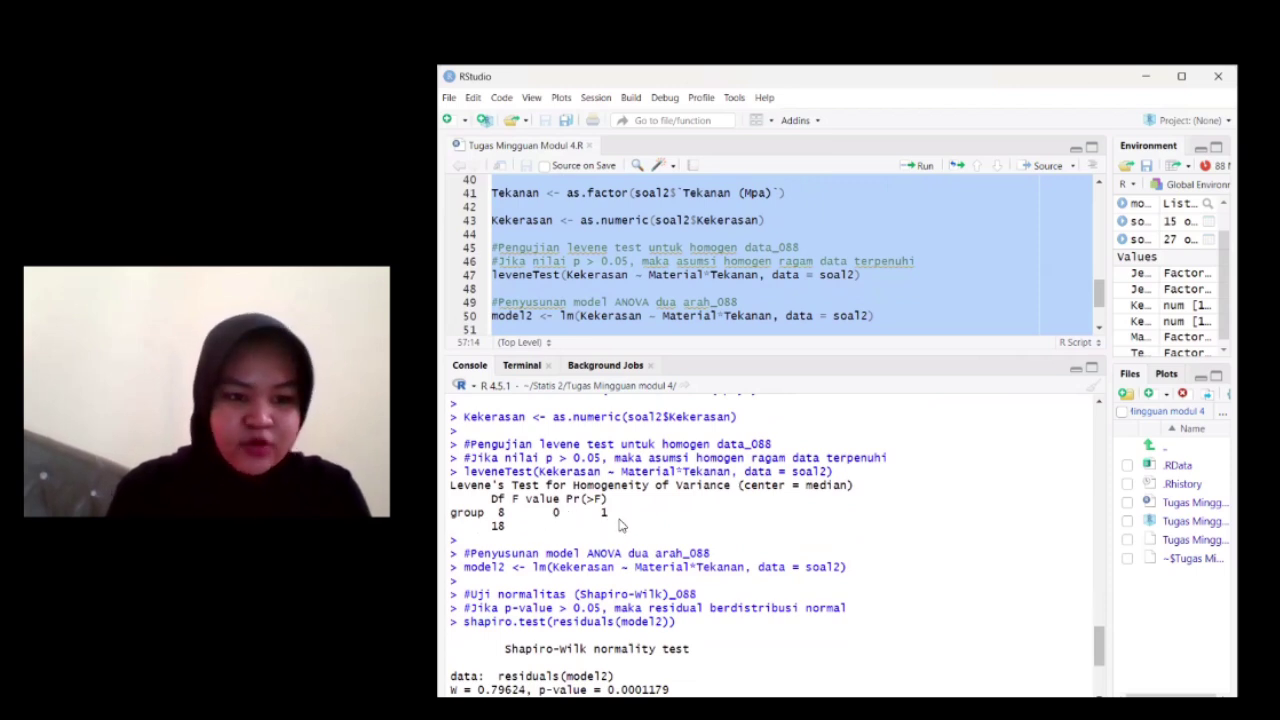
scroll(630, 525, "down", 1)
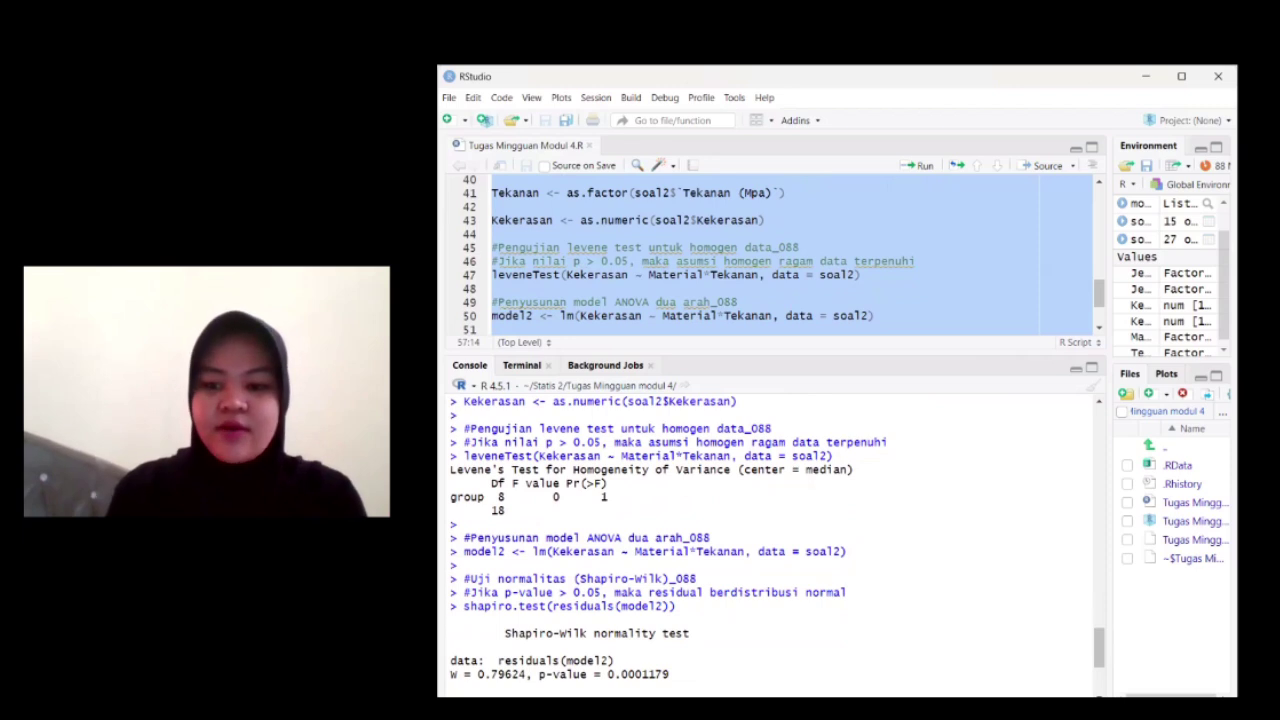
Read through the model2 and Shapiro-Wilk code for SOAL 2 and highlight the normality test's p-value in the console.
scroll(603, 513, "down", 1)
key("ctrl+Return")
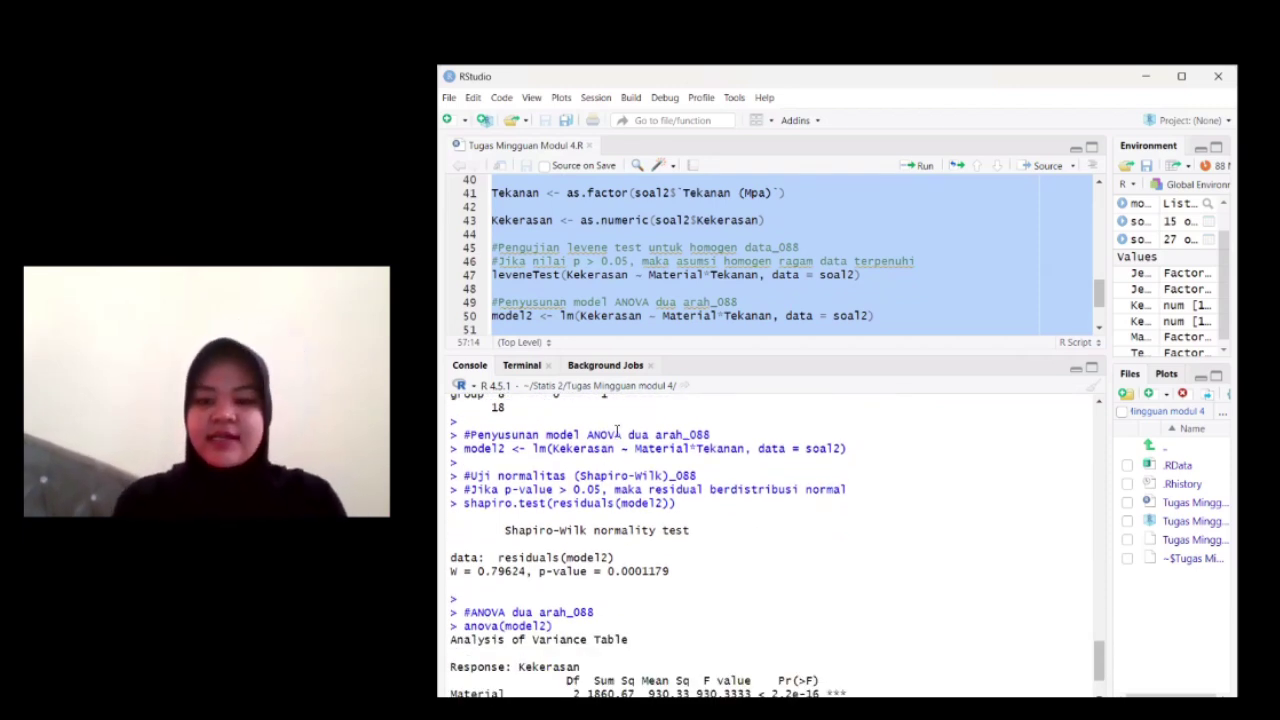
scroll(583, 528, "down", 1)
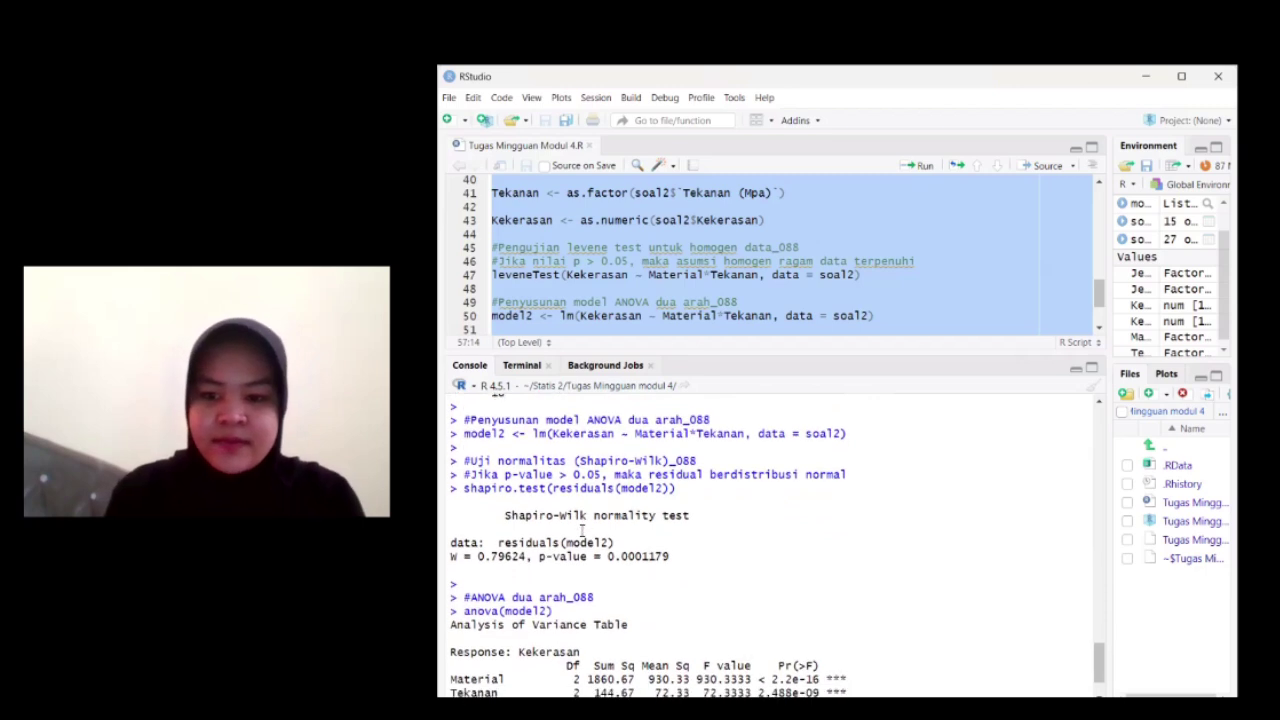
scroll(710, 275, "down", 1)
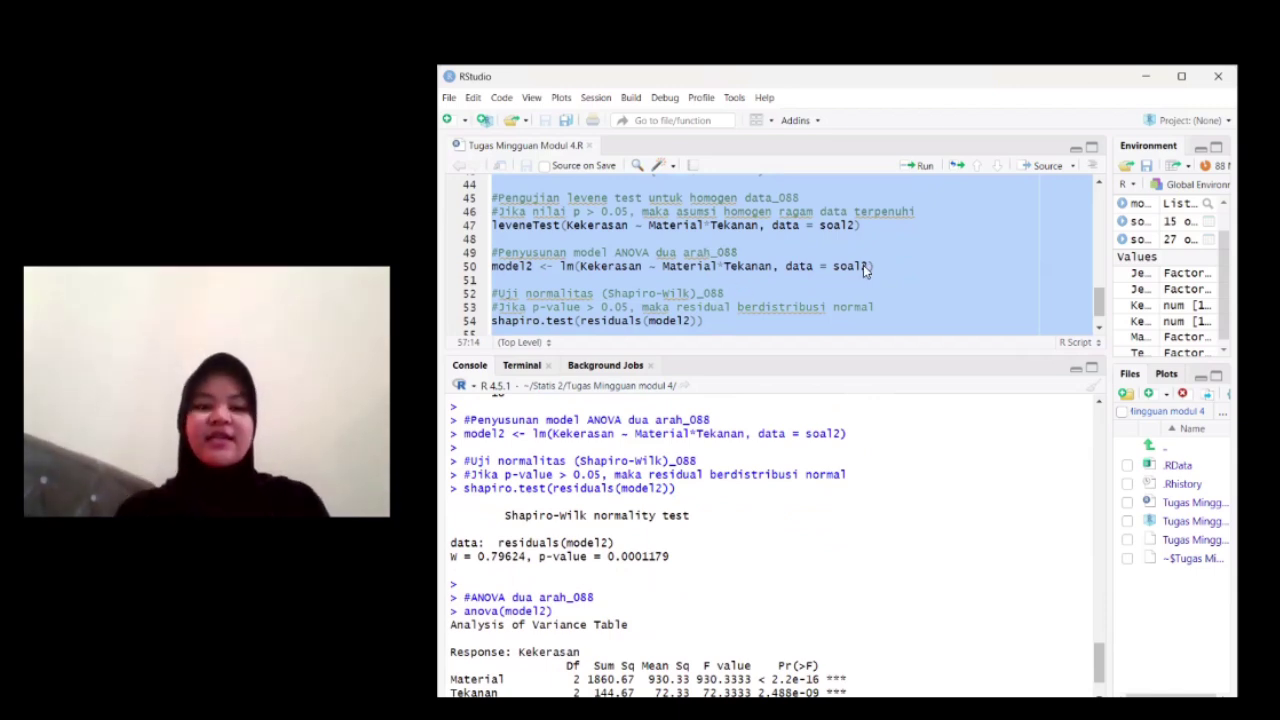
left_click(737, 252)
scroll(735, 254, "down", 1)
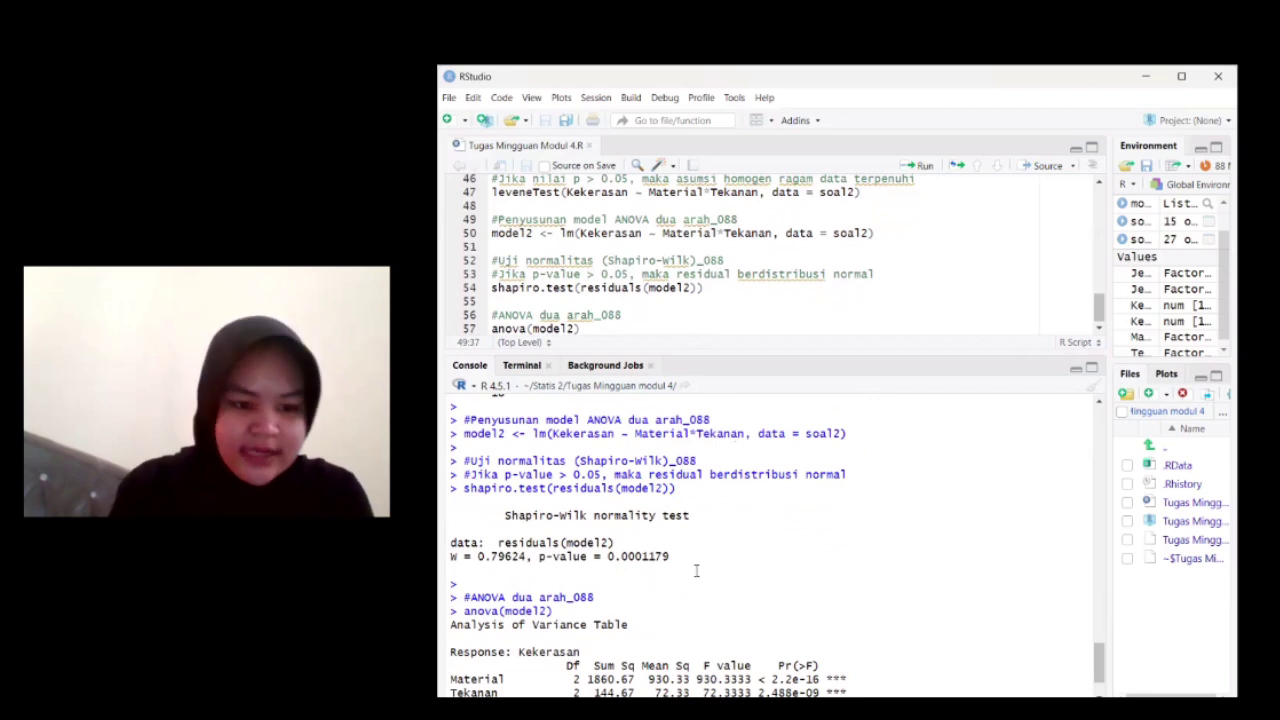
scroll(674, 558, "down", 1)
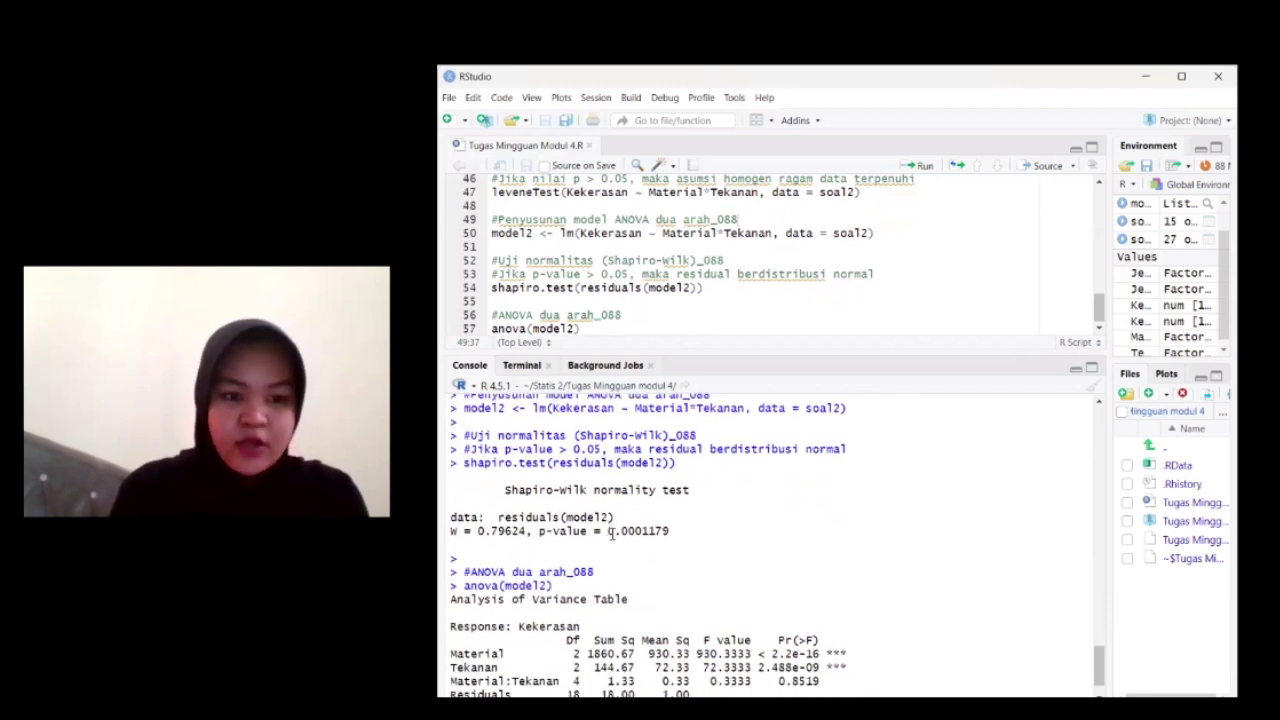
left_click_drag(609, 531, 664, 547)
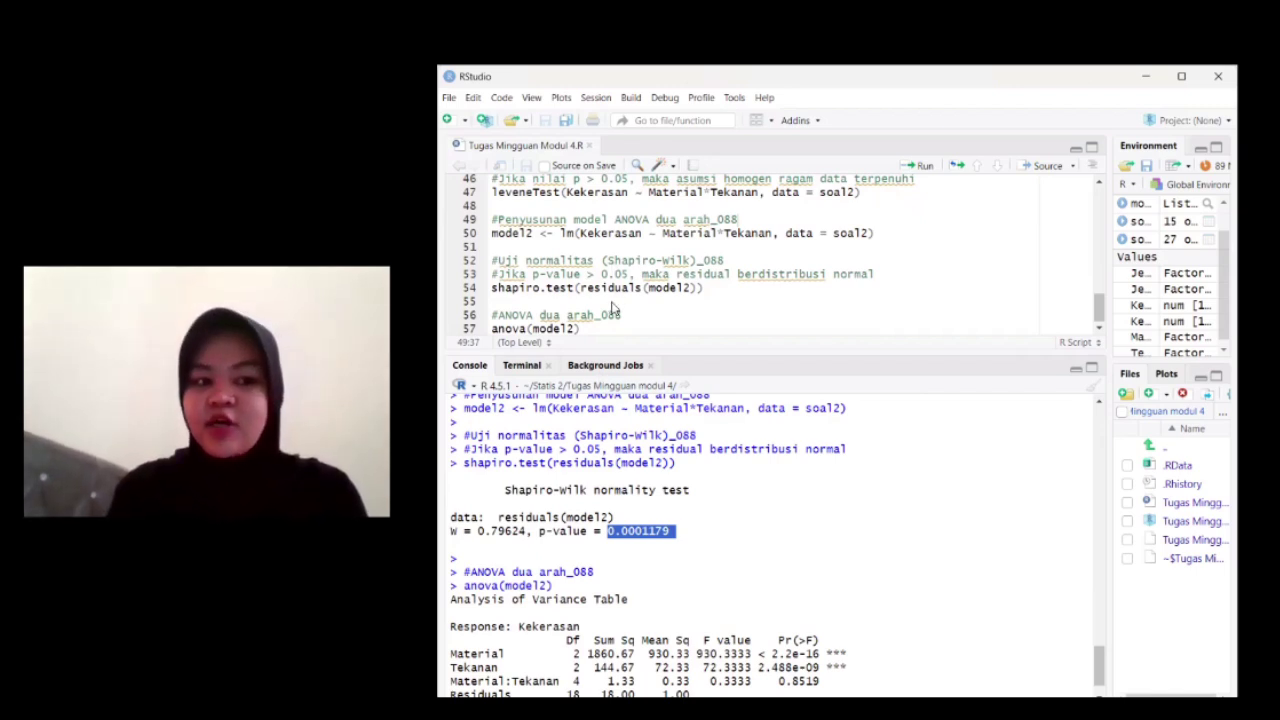
Examine the two-way ANOVA table for Material, Tekanan and their interaction, clearing the p-value highlight.
scroll(830, 494, "down", 1)
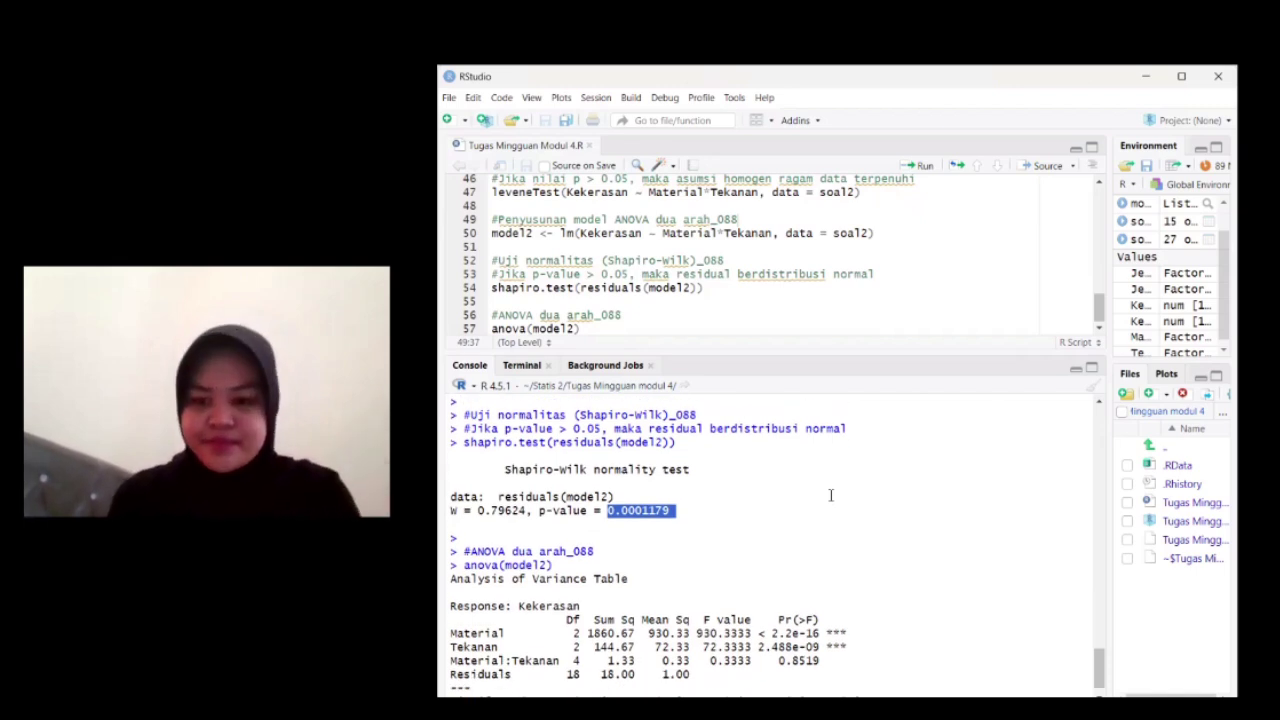
scroll(830, 494, "down", 1)
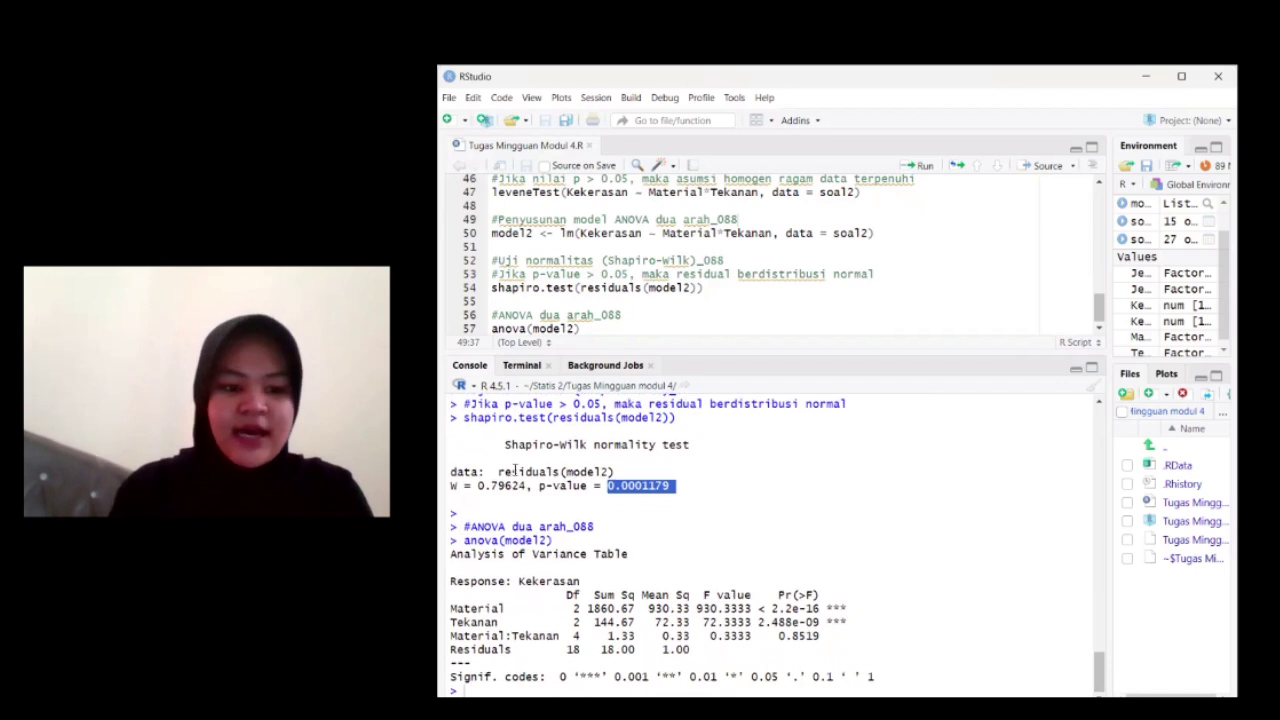
left_click(712, 617)
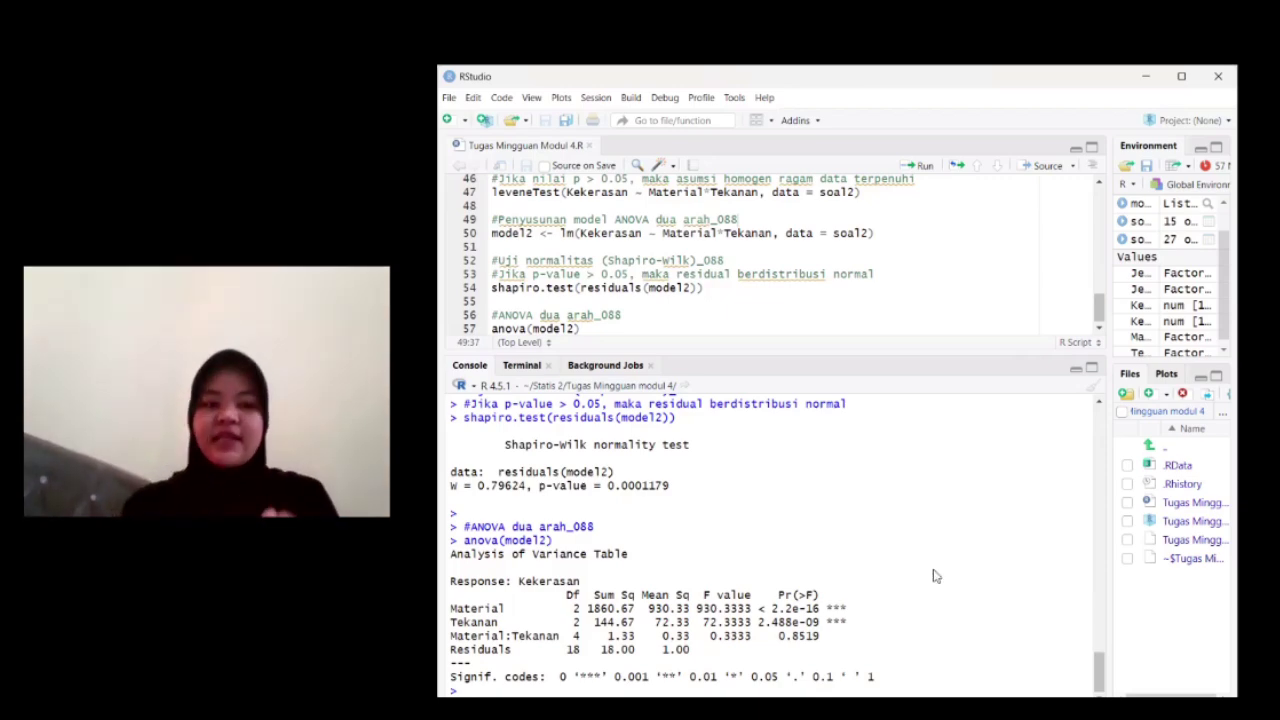
Review the console output of both problems, from the SOAL 1 import and Levene test through the SOAL 2 ANOVA table.
scroll(876, 467, "up", 15)
scroll(876, 467, "down", 9)
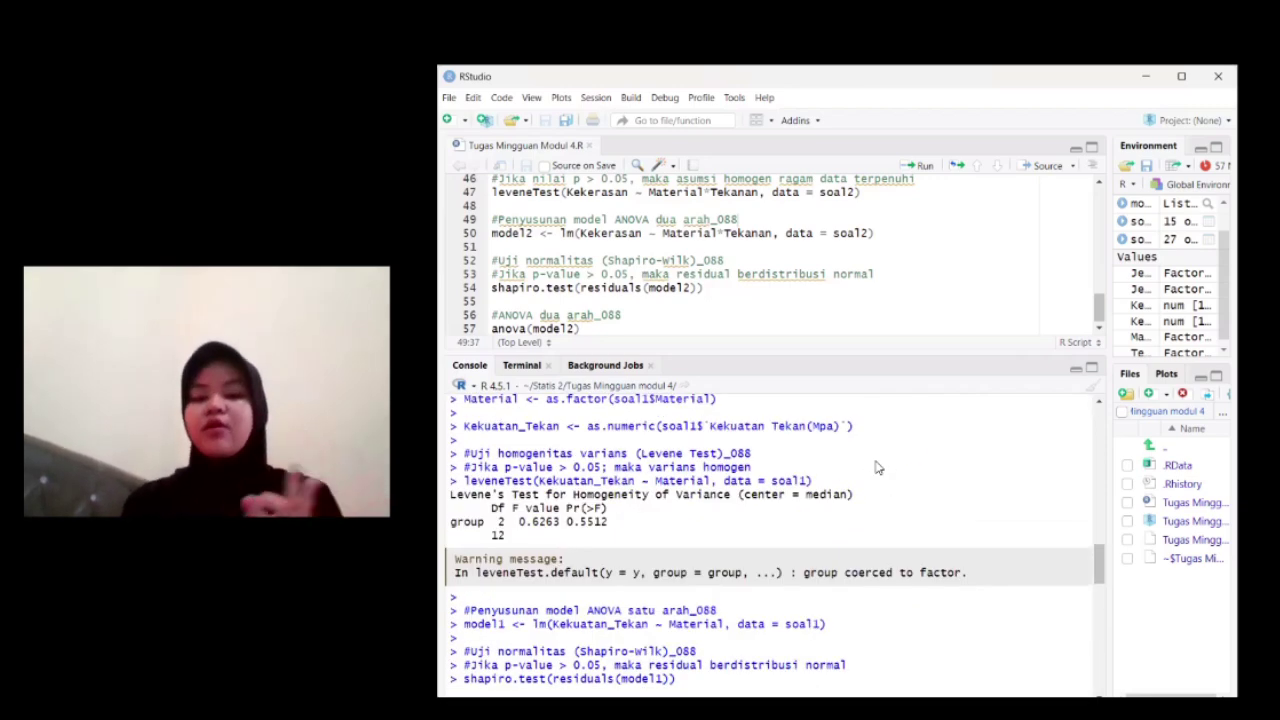
scroll(876, 467, "down", 2)
scroll(876, 467, "up", 3)
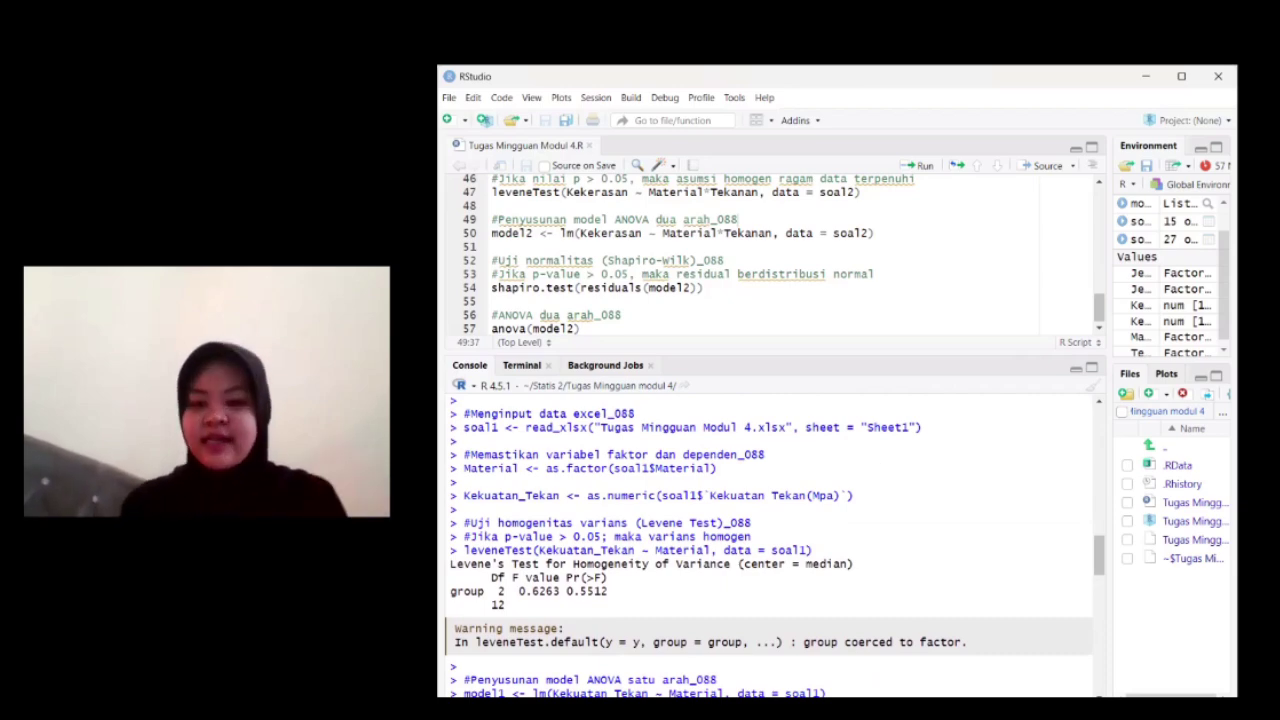
scroll(849, 541, "down", 9)
scroll(849, 541, "down", 6)
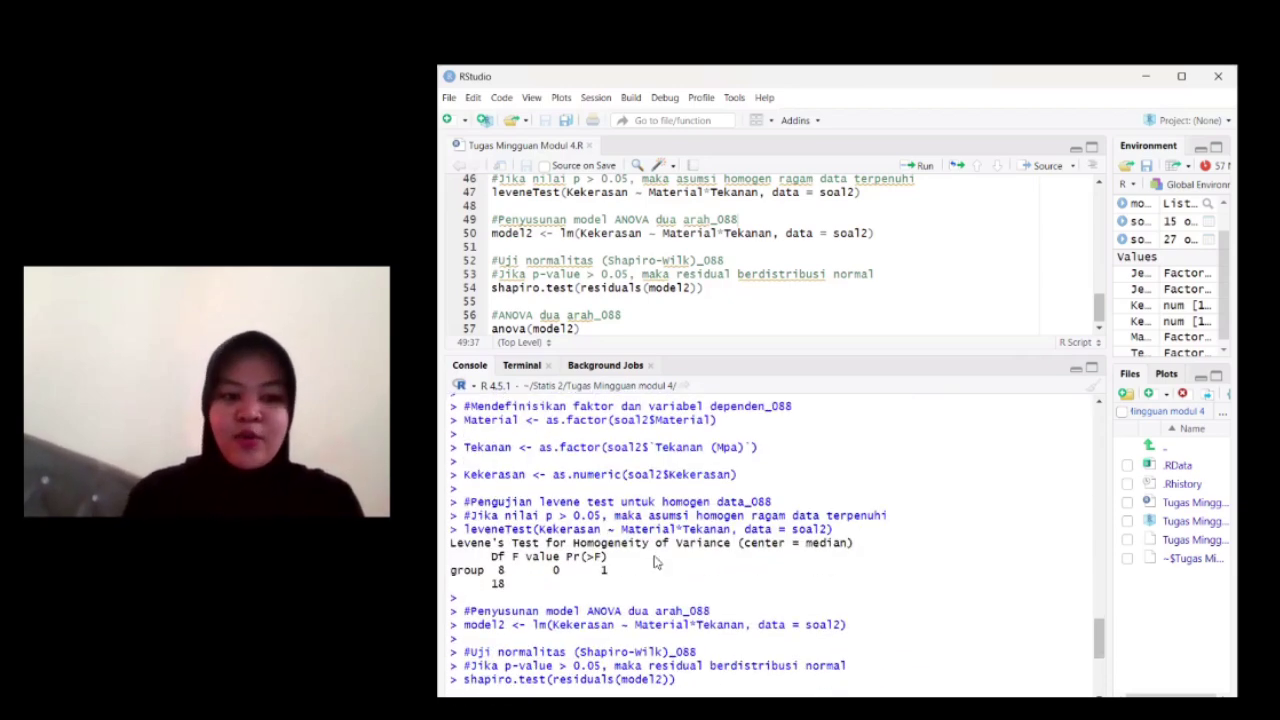
scroll(657, 562, "down", 6)
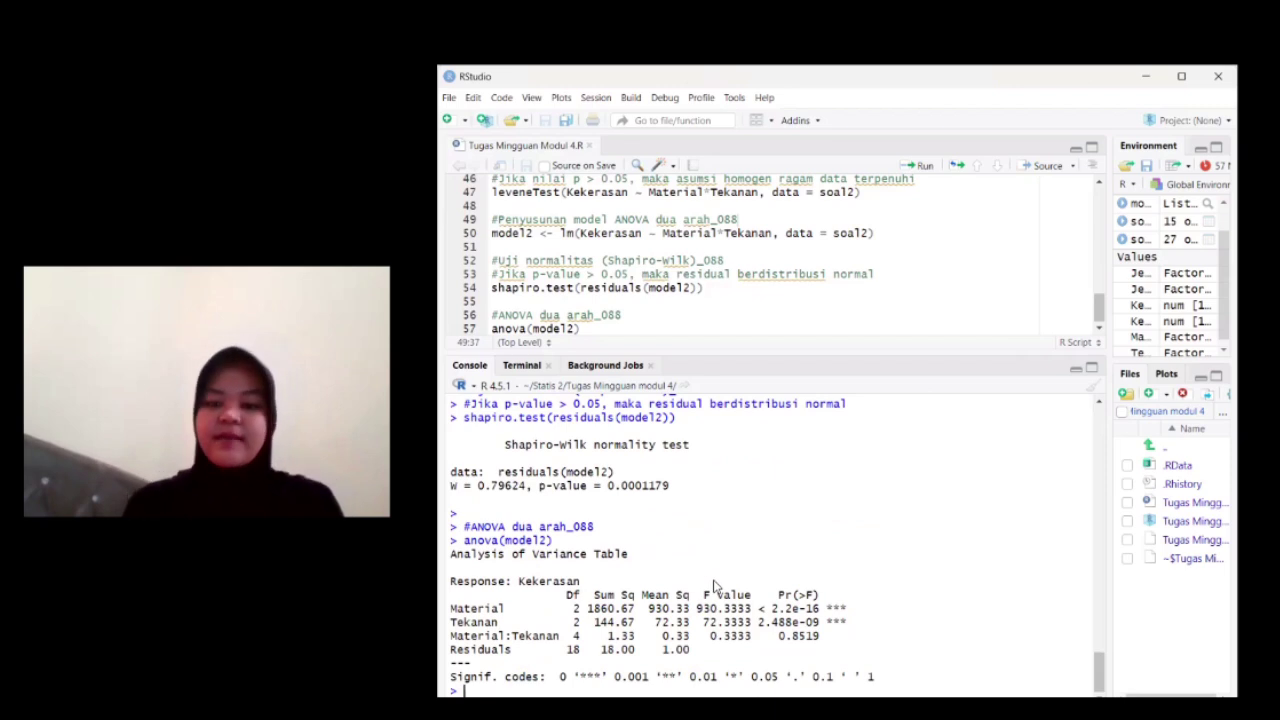